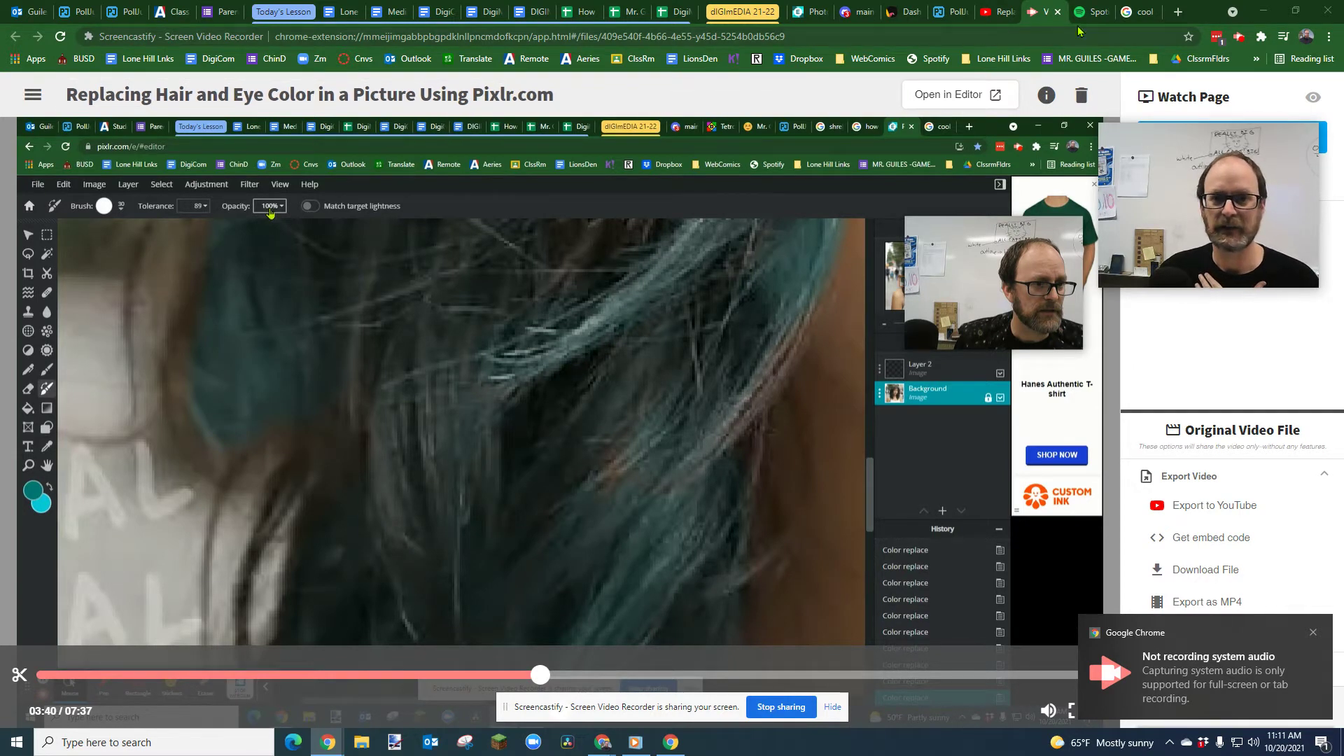
Switch to the Google Images results for 'cool long hair cuts'.
{"action": "left_click", "coordinate": [1130, 12]}
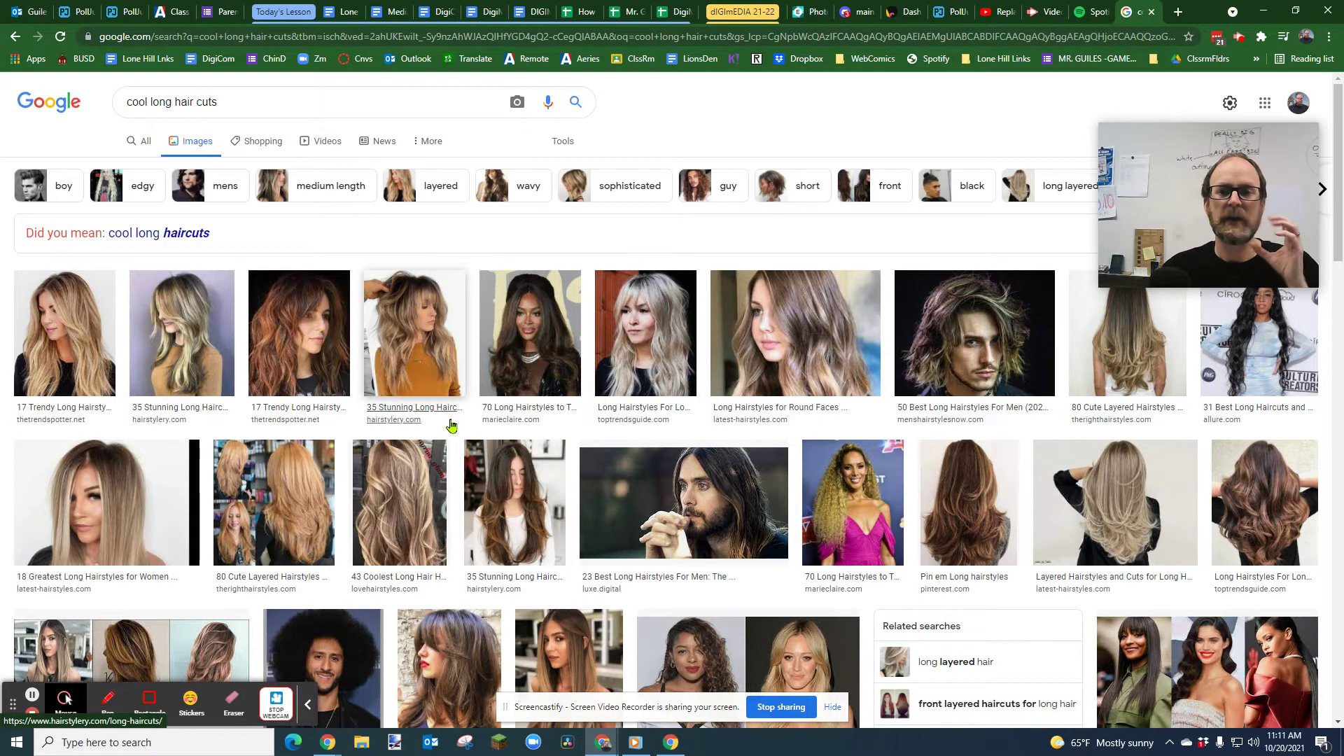
Copy the '18 Greatest Long Hairstyles' photo of the long-haired woman from its enlarged preview.
{"action": "left_click", "coordinate": [110, 513]}
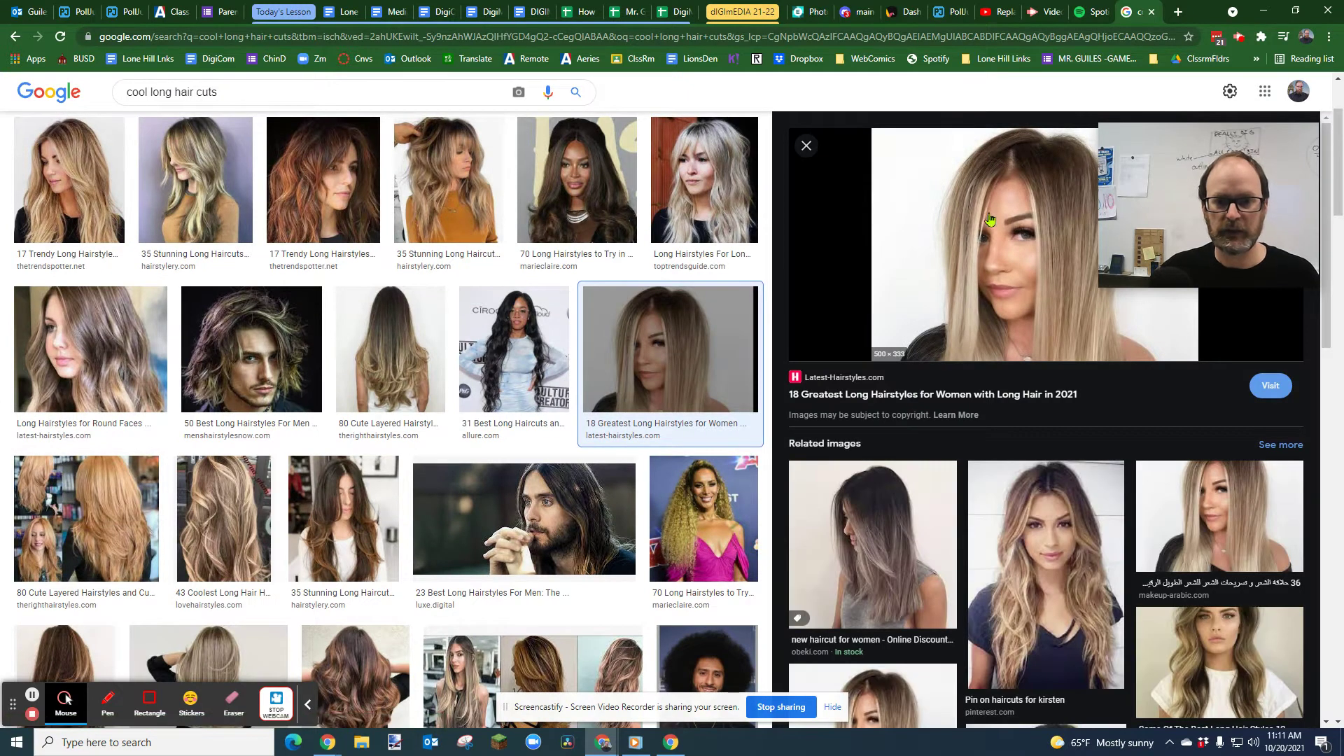
{"action": "right_click", "coordinate": [994, 259]}
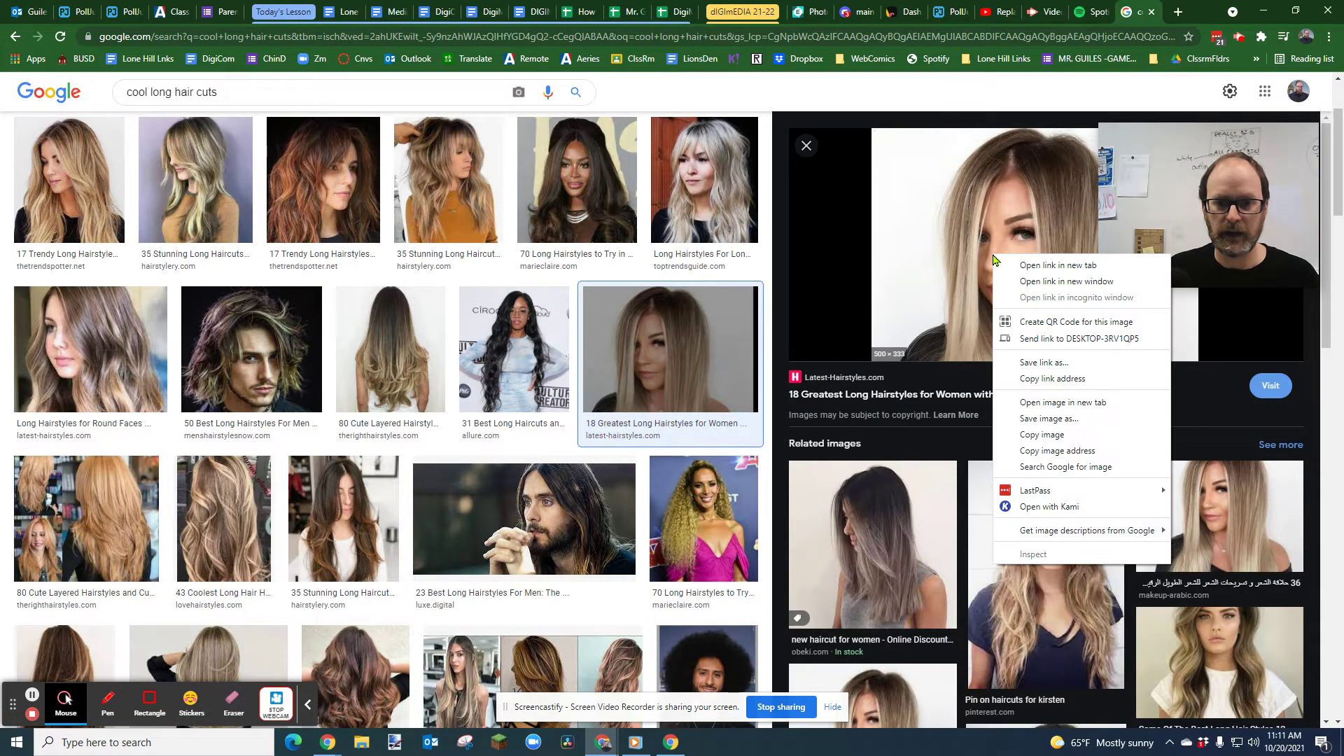
{"action": "left_click", "coordinate": [1050, 437]}
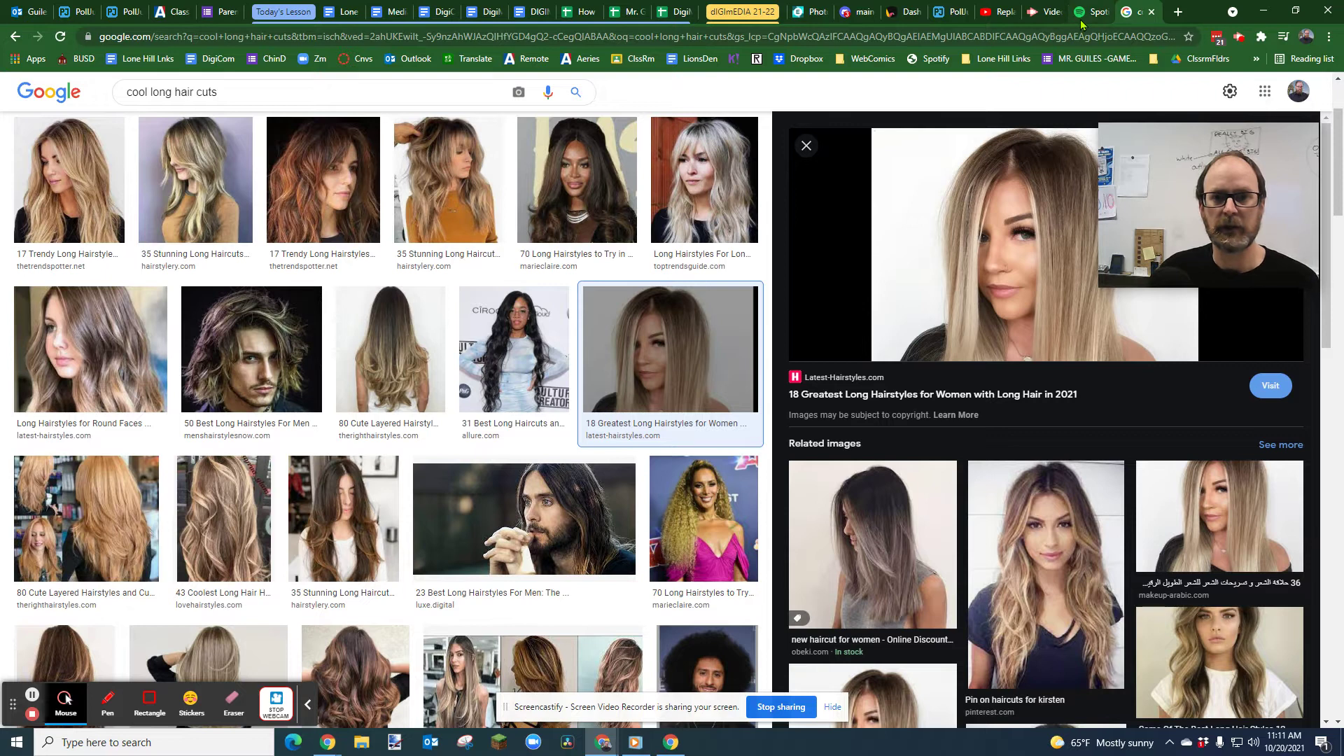
Go to the Pixlr site by entering 'pixlr' in the address bar, then open Pixlr E.
{"action": "left_click", "coordinate": [799, 12]}
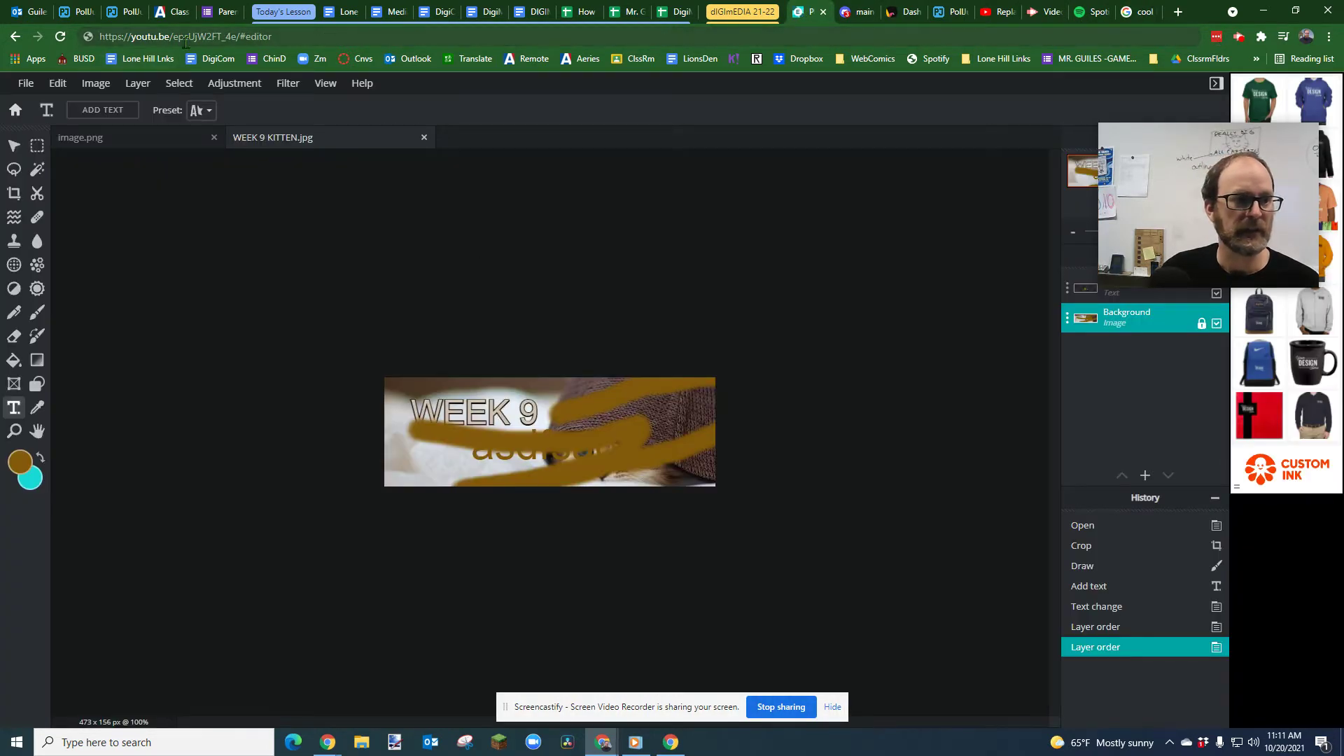
{"action": "left_click", "coordinate": [1139, 12]}
{"action": "left_click", "coordinate": [940, 37]}
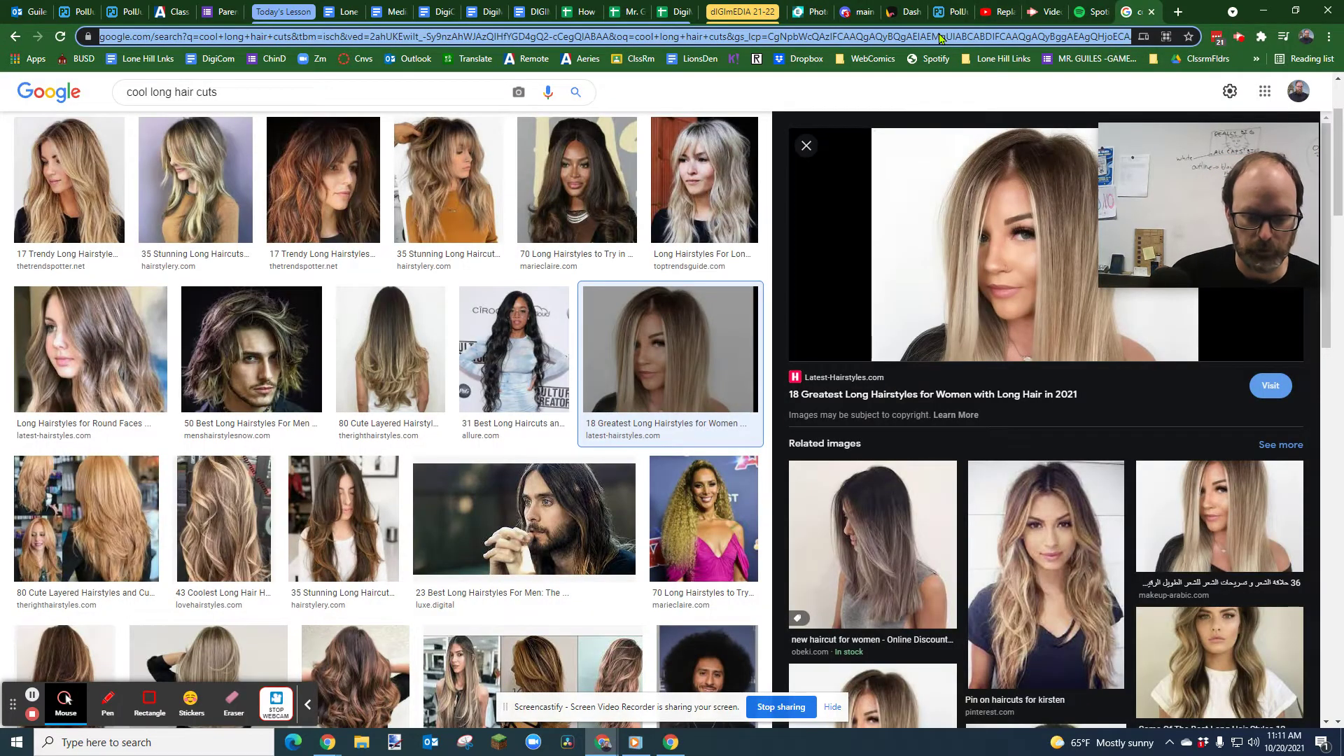
{"action": "type", "text": "pixlr.com"}
{"action": "key", "text": "Return"}
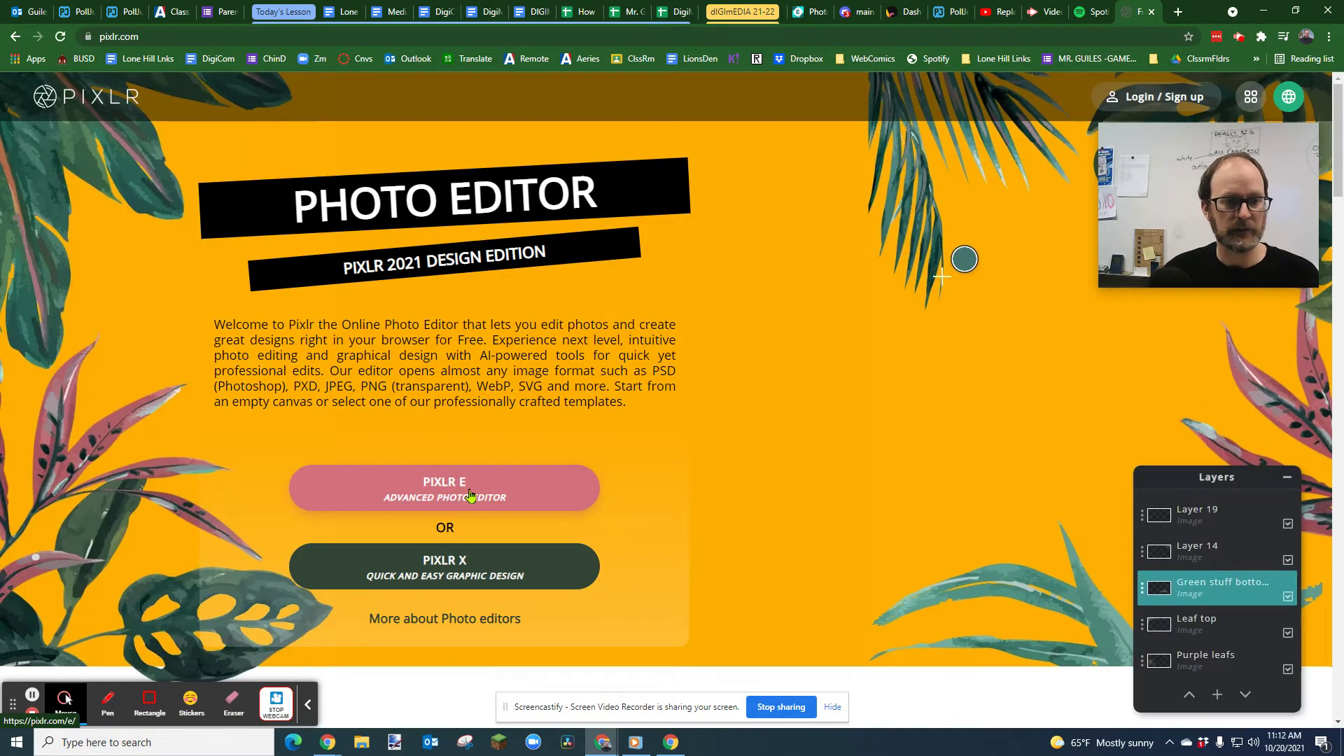
{"action": "left_click", "coordinate": [462, 496]}
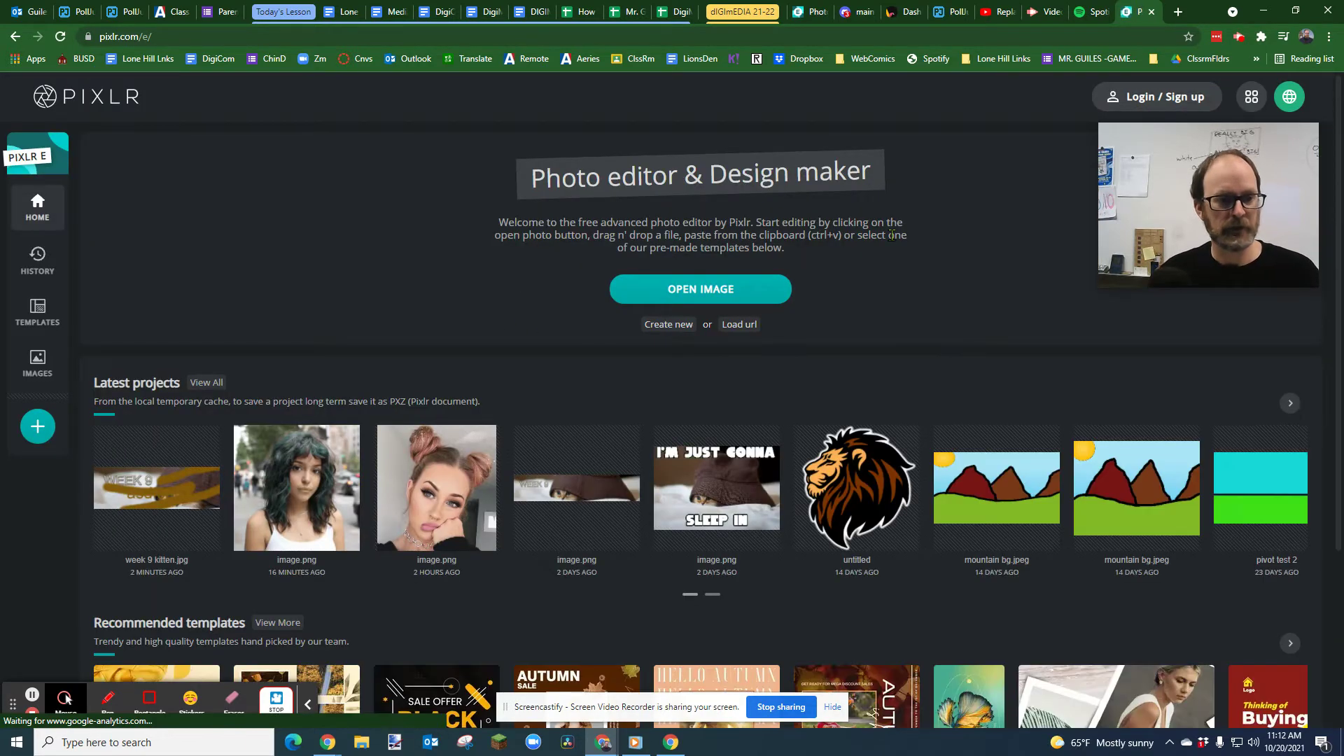
Open the copied woman's photo in Pixlr E and paste it again as an image.png layer.
{"action": "key", "text": "ctrl+v"}
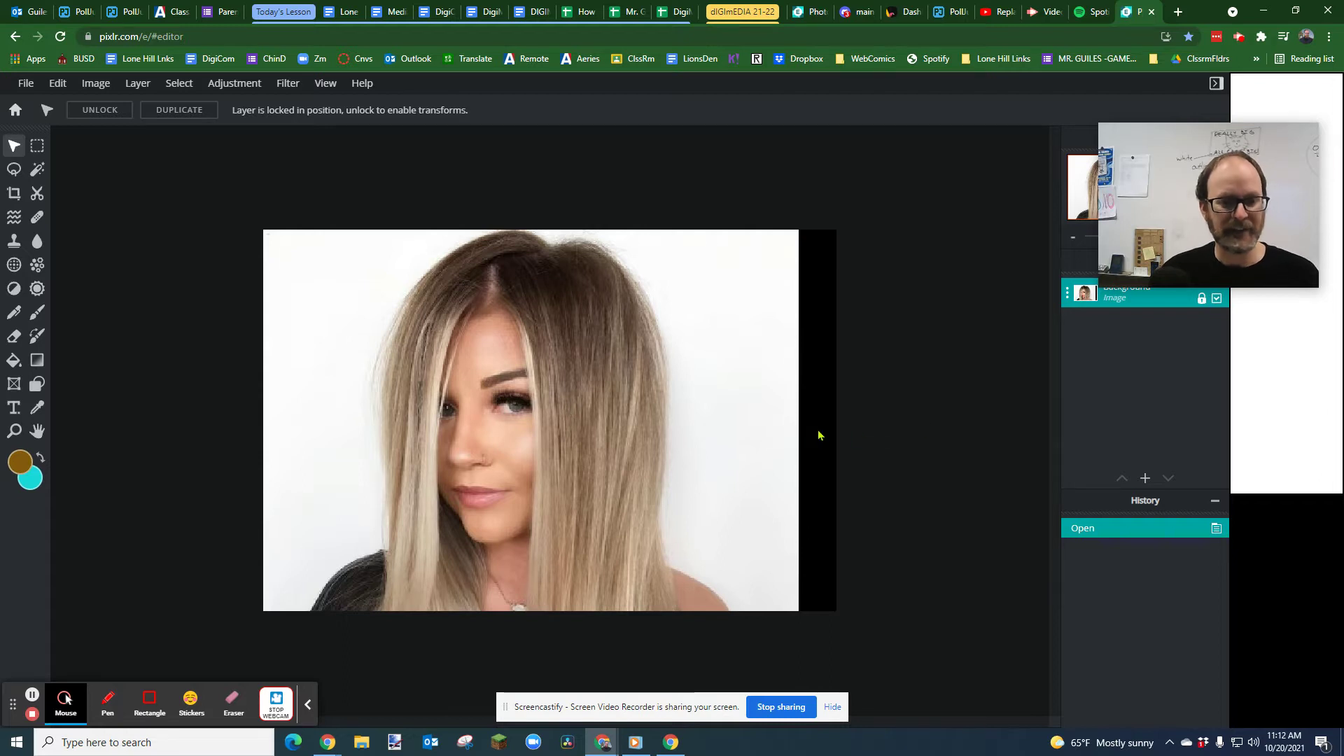
{"action": "key", "text": "ctrl+v"}
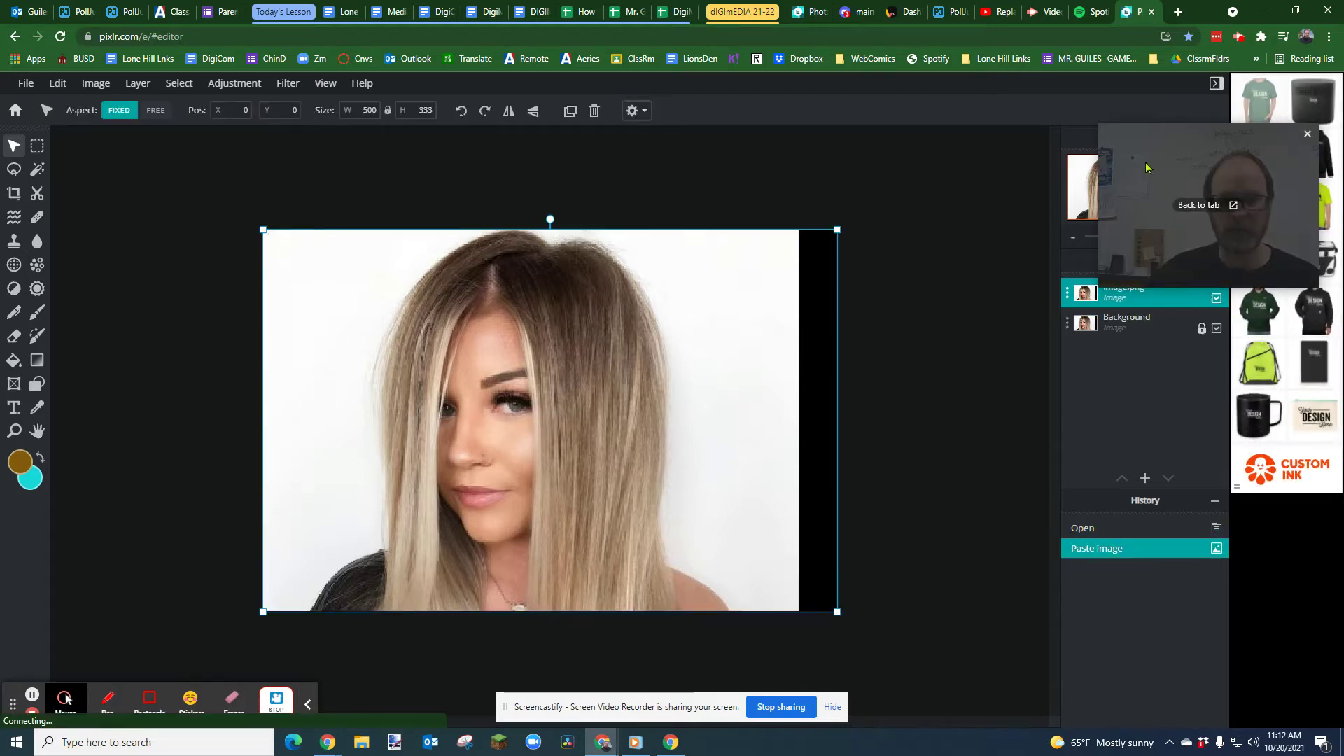
{"action": "left_click_drag", "start_coordinate": [1148, 170], "coordinate": [883, 119]}
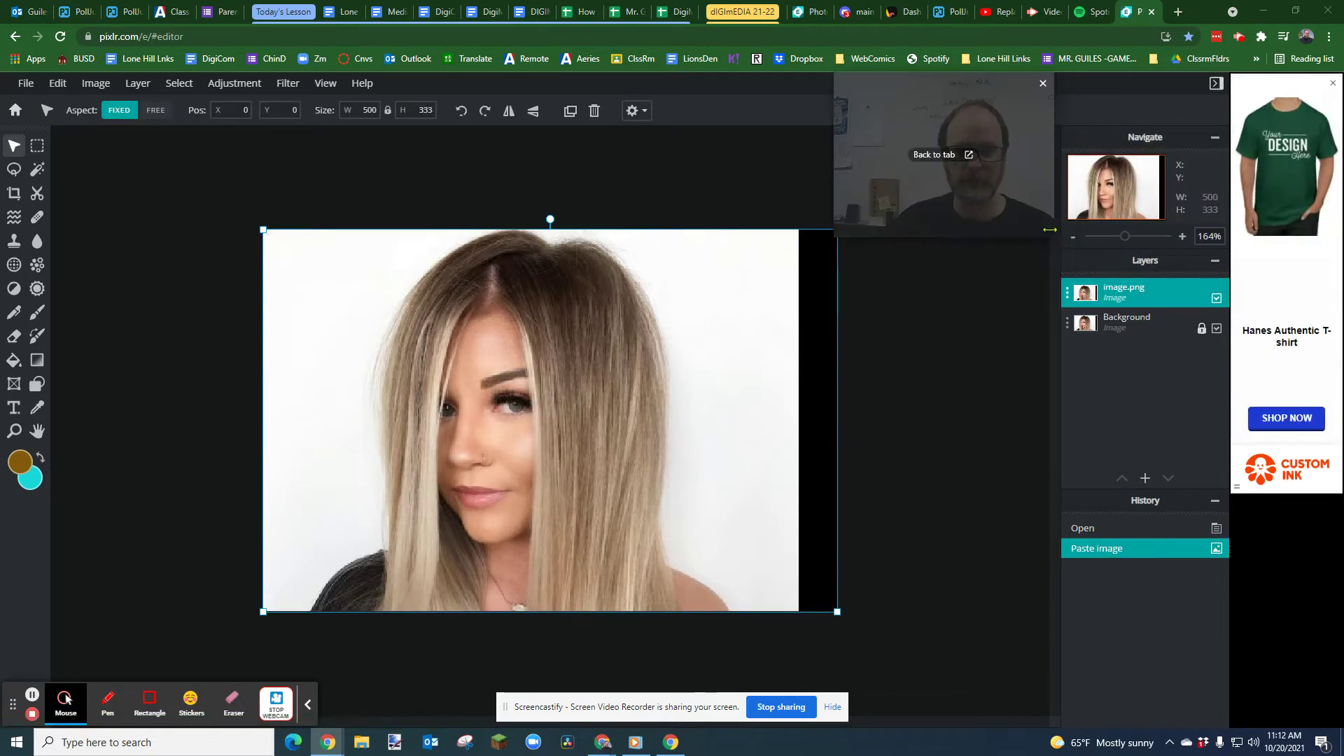
{"action": "left_click_drag", "start_coordinate": [1047, 233], "coordinate": [1082, 259]}
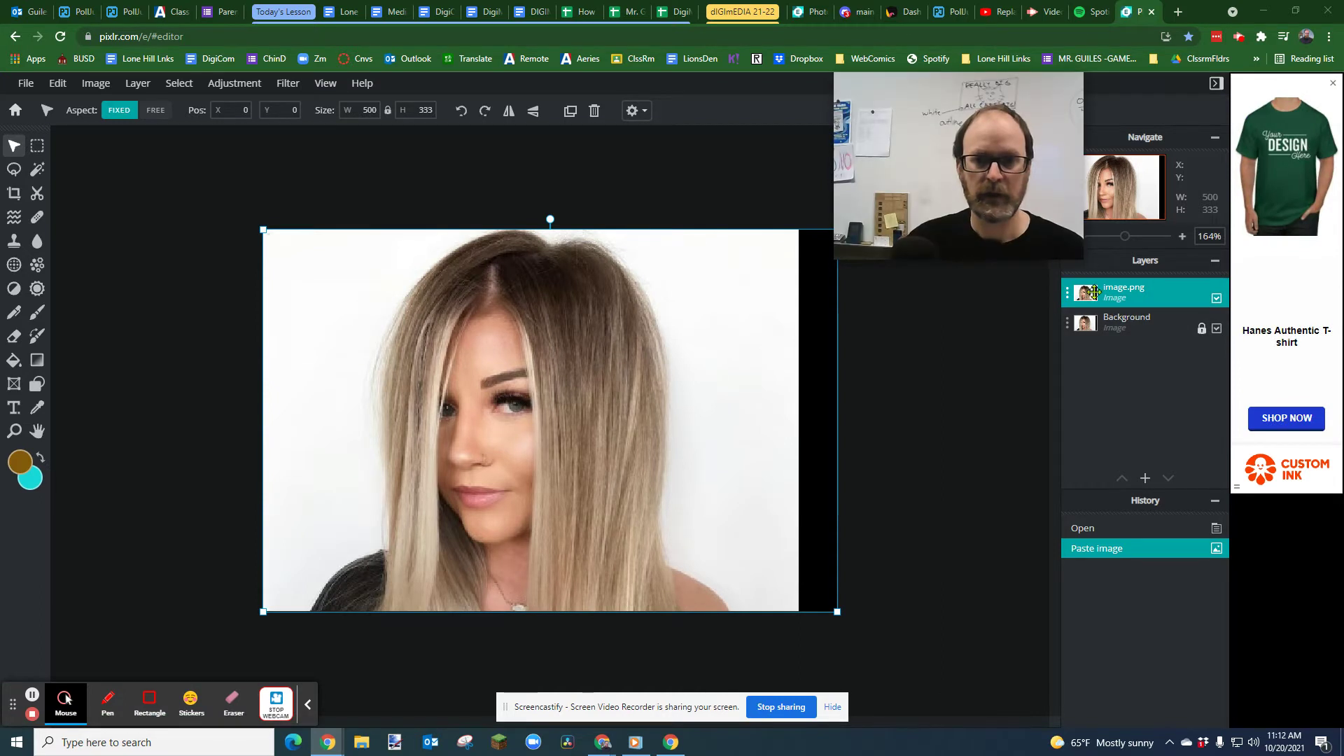
Add an empty Layer 3 above the image.png and Background layers.
{"action": "left_click", "coordinate": [699, 336]}
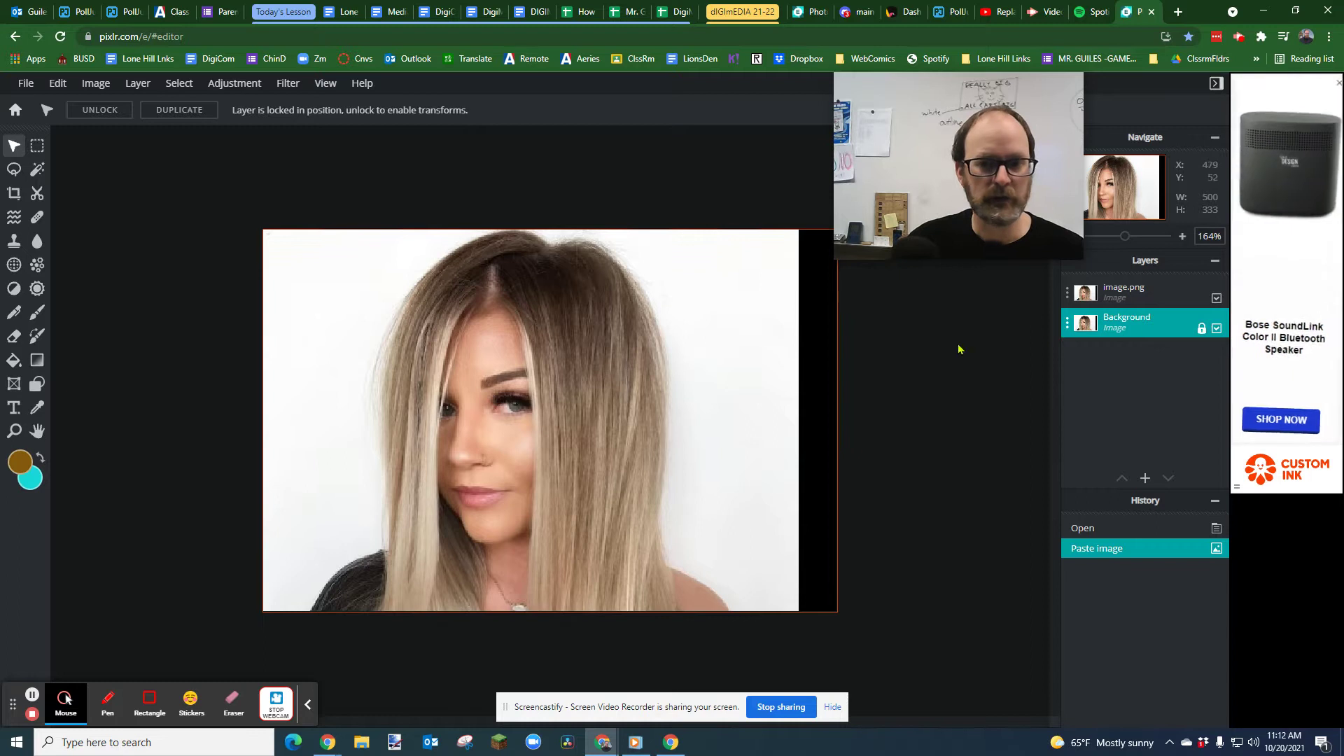
{"action": "left_click", "coordinate": [1133, 295]}
{"action": "mouse_move", "coordinate": [1143, 482]}
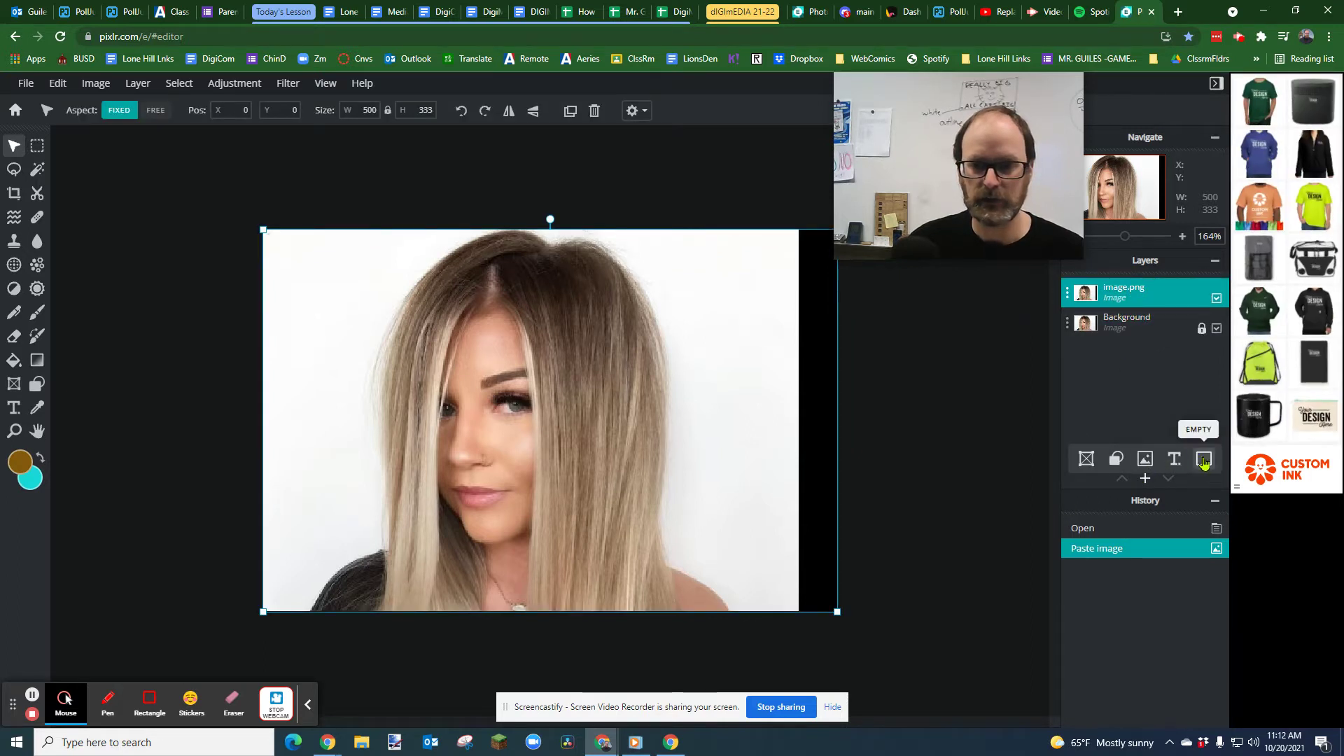
{"action": "left_click", "coordinate": [1145, 482]}
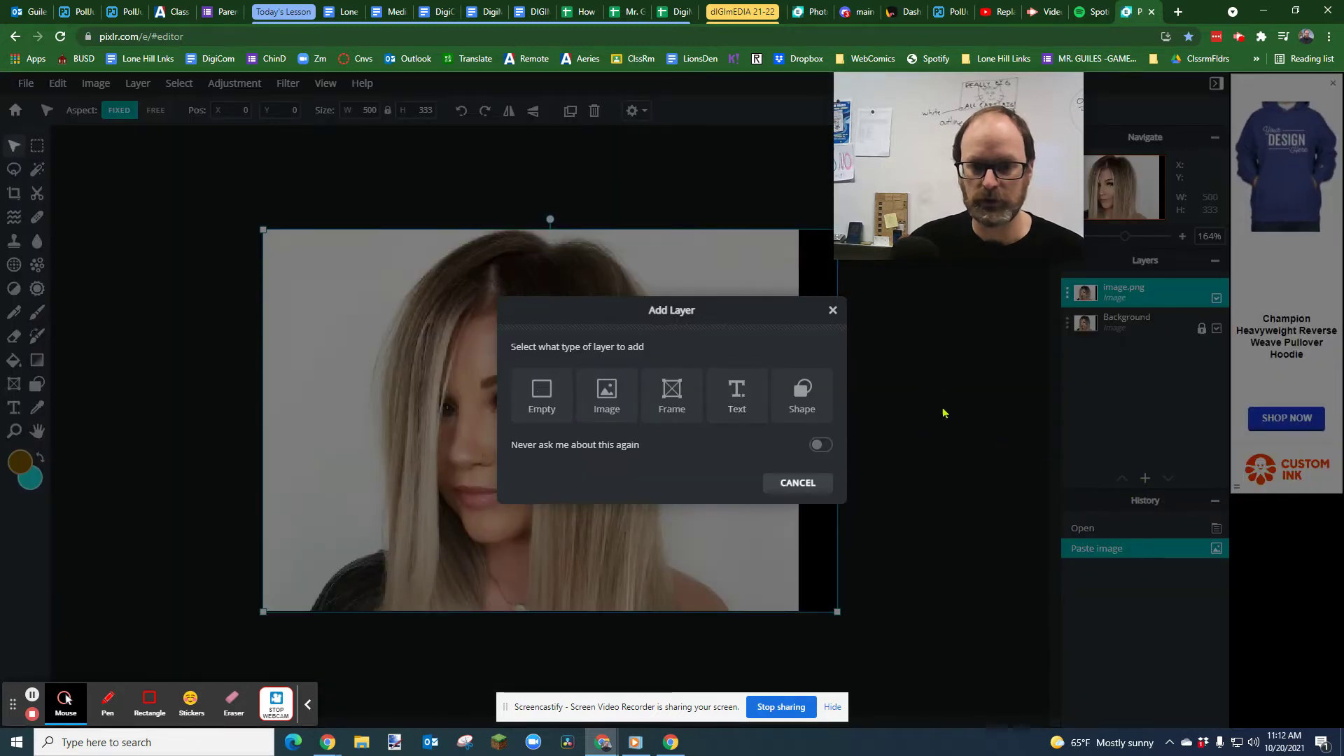
{"action": "left_click", "coordinate": [828, 315]}
{"action": "mouse_move", "coordinate": [1145, 480]}
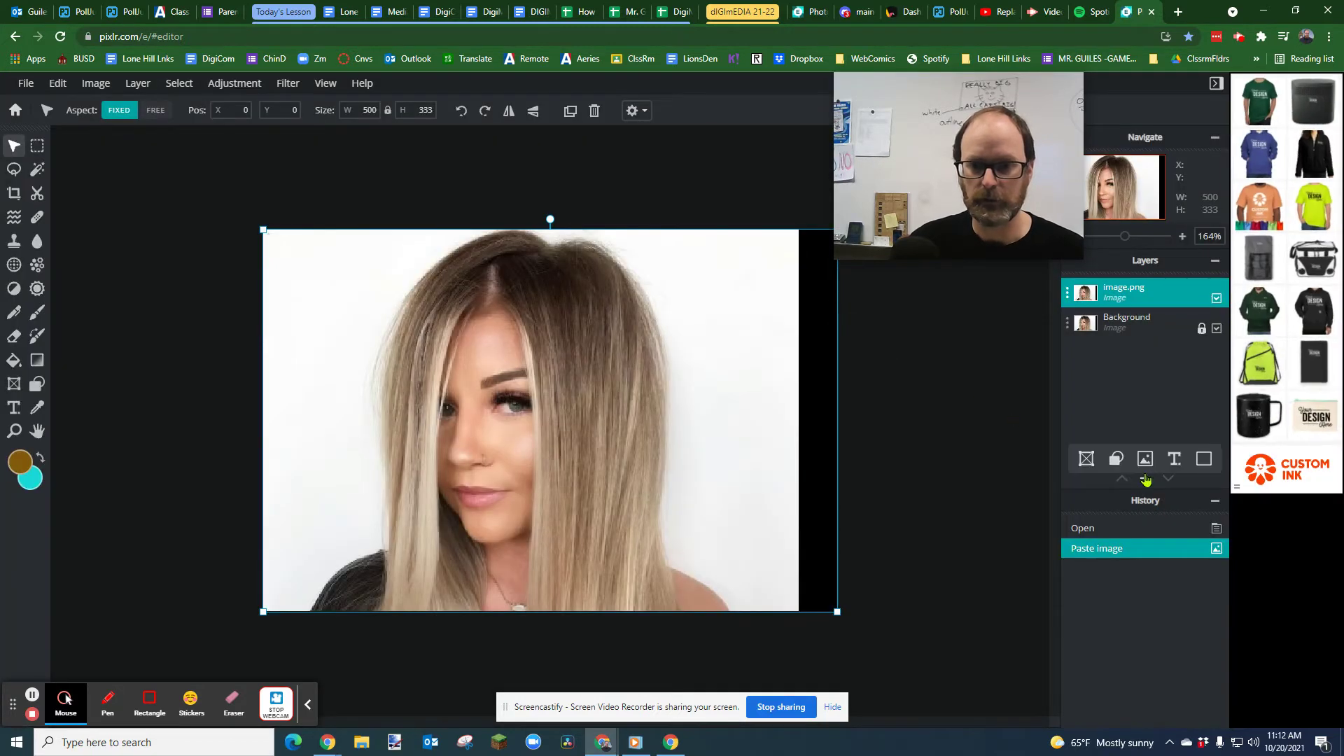
{"action": "left_click", "coordinate": [1203, 459]}
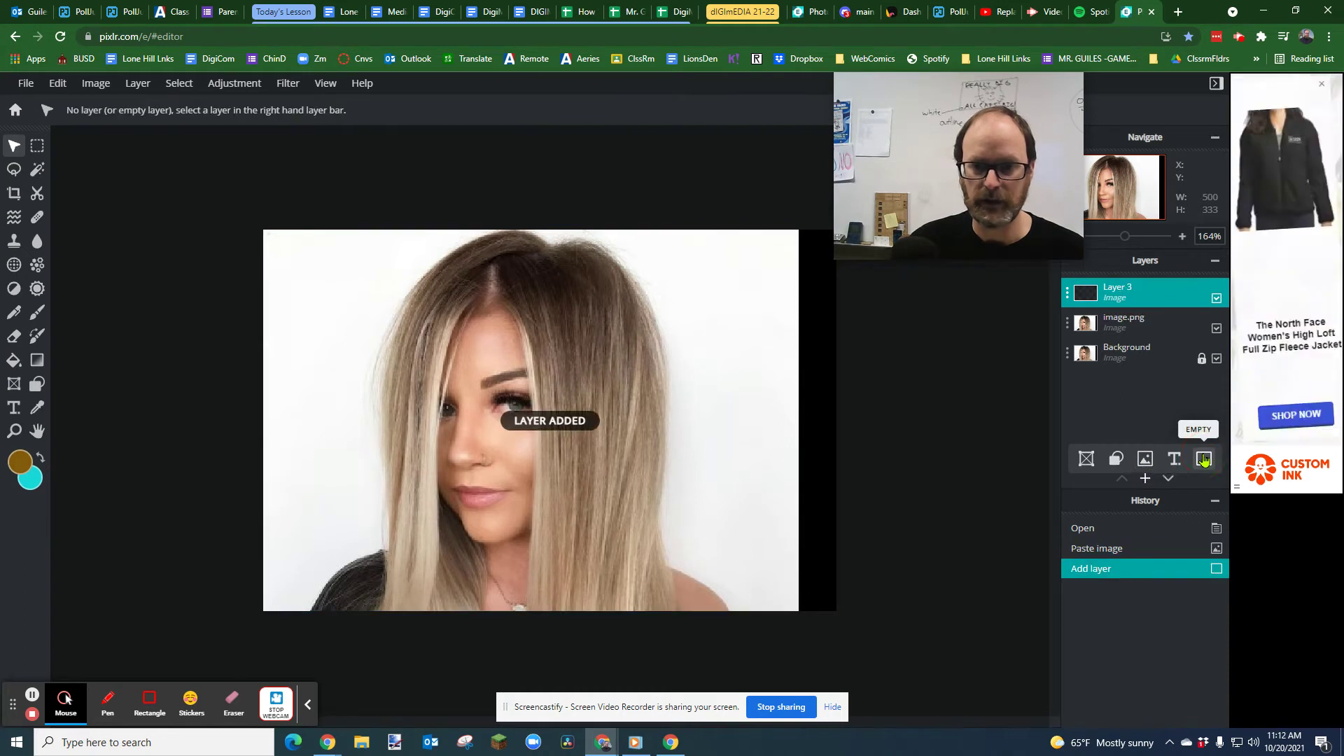
{"action": "mouse_move", "coordinate": [1135, 295]}
{"action": "left_mouse_down"}
{"action": "mouse_move", "coordinate": [1138, 359]}
{"action": "mouse_move", "coordinate": [1137, 297]}
{"action": "left_mouse_up"}
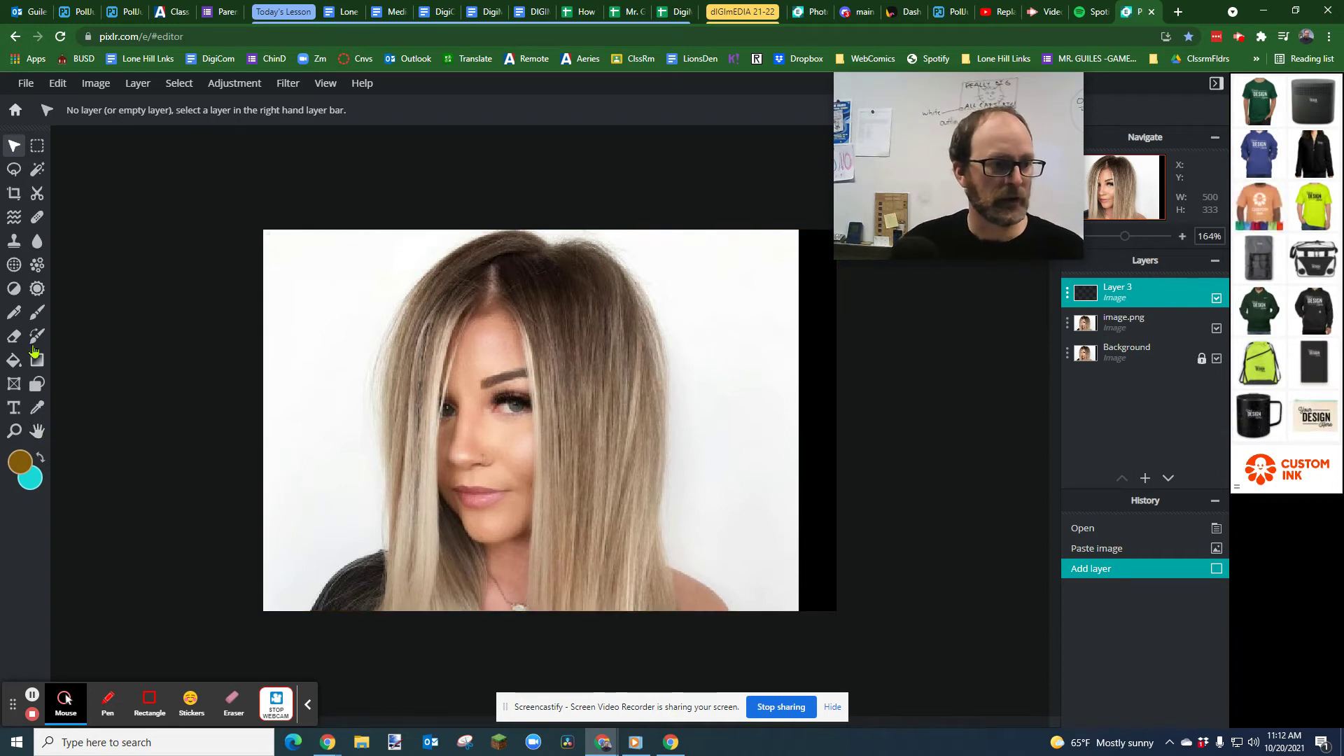
Select the Brush tool with a bright magenta (#DD16DD) paint colour.
{"action": "left_click", "coordinate": [37, 312]}
{"action": "left_click", "coordinate": [19, 462]}
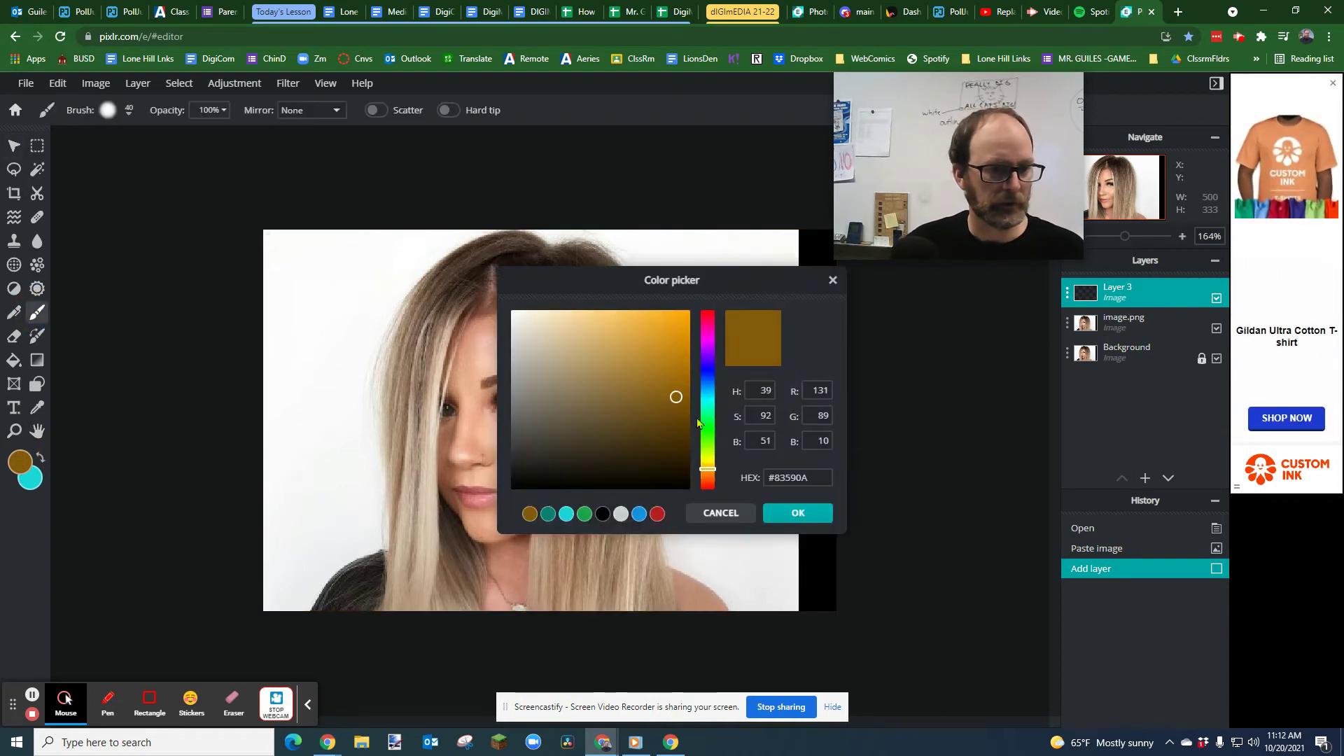
{"action": "left_click", "coordinate": [707, 339]}
{"action": "left_click_drag", "start_coordinate": [671, 403], "coordinate": [673, 334]}
{"action": "left_click", "coordinate": [798, 512]}
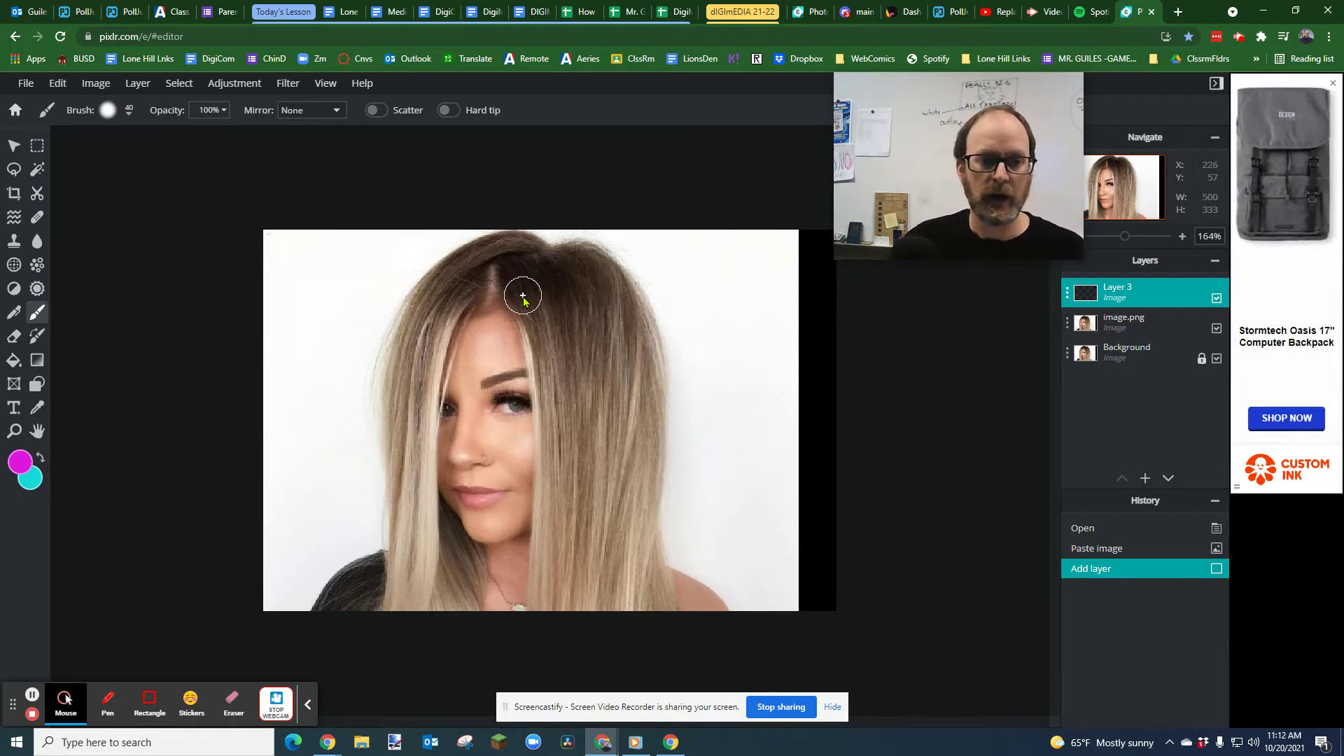
Paint magenta down the hair parting and along the hair on Layer 3.
{"action": "left_click_drag", "start_coordinate": [534, 319], "coordinate": [557, 422]}
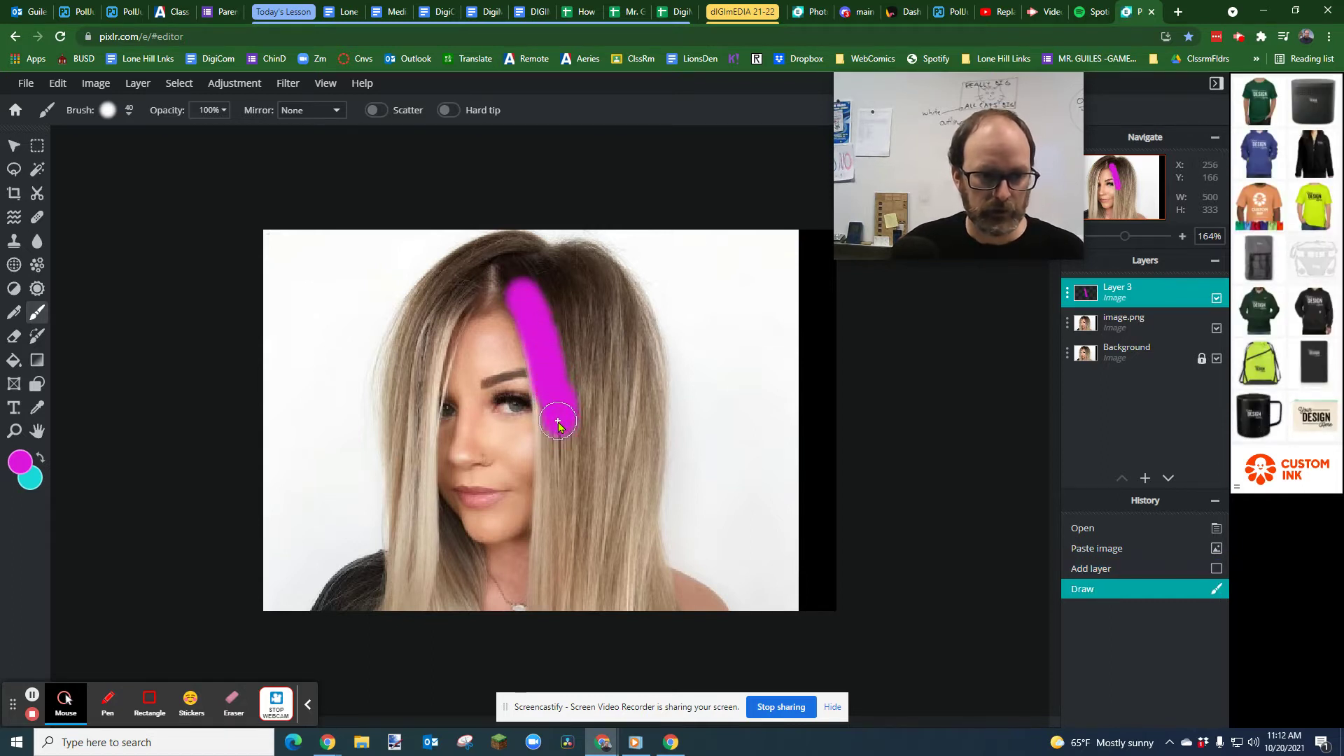
{"action": "scroll", "coordinate": [558, 422], "scroll_direction": "up", "scroll_amount": 2}
{"action": "scroll", "coordinate": [557, 422], "scroll_direction": "up", "scroll_amount": 2}
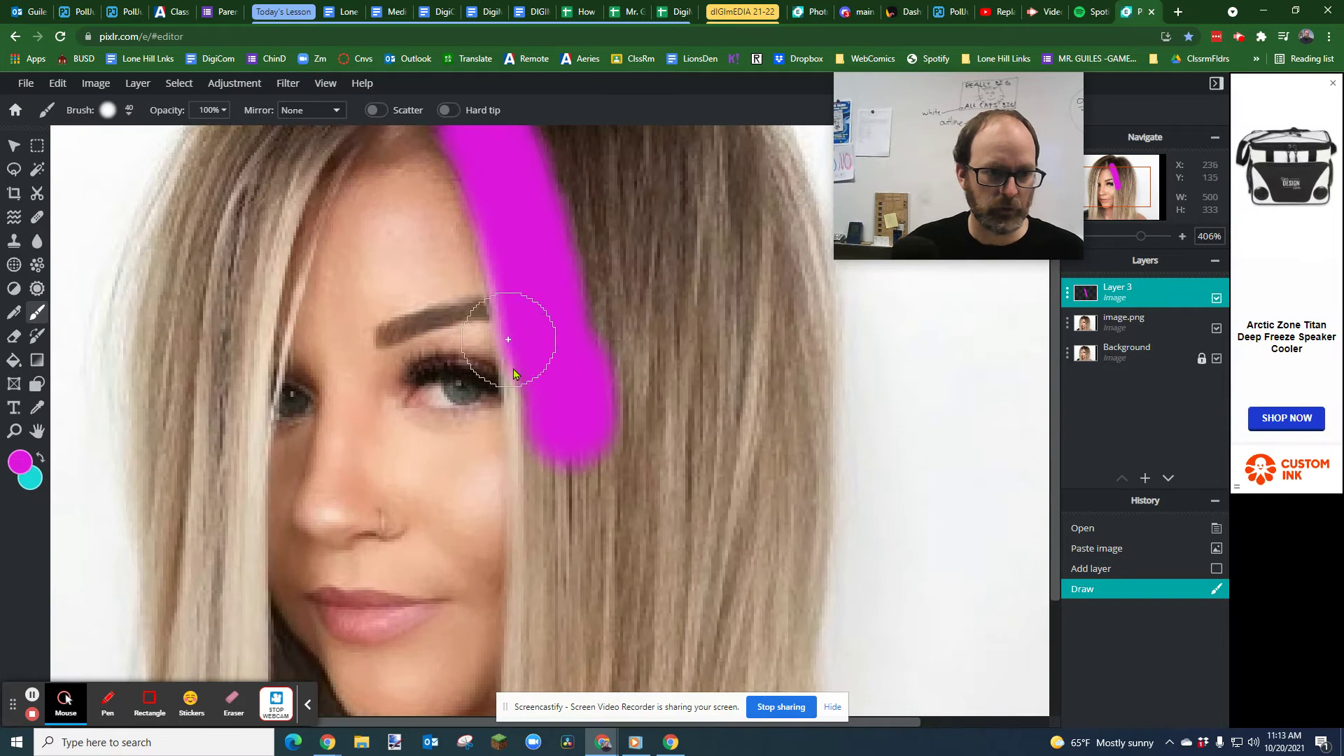
{"action": "left_click_drag", "start_coordinate": [562, 439], "coordinate": [555, 456]}
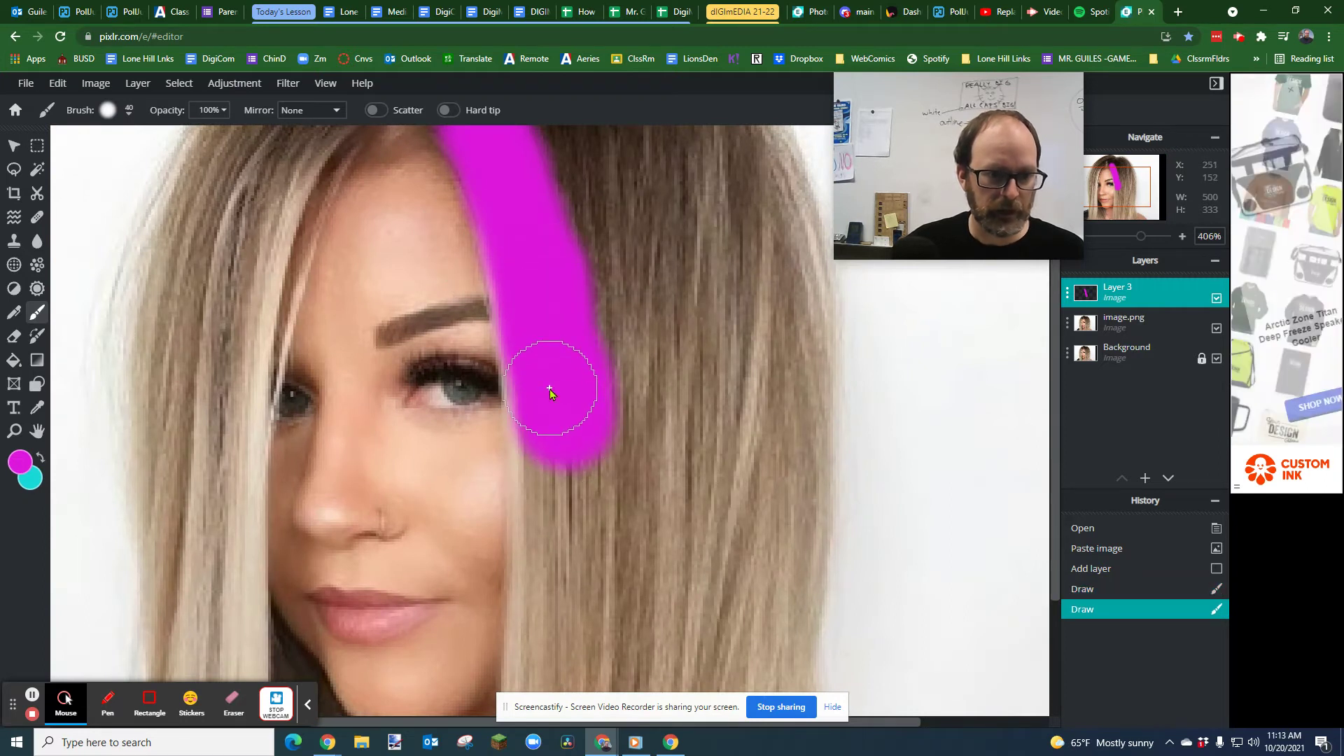
{"action": "mouse_move", "coordinate": [561, 513]}
{"action": "left_mouse_down"}
{"action": "mouse_move", "coordinate": [547, 525]}
{"action": "mouse_move", "coordinate": [546, 671]}
{"action": "left_mouse_up"}
{"action": "scroll", "coordinate": [552, 515], "scroll_direction": "down", "scroll_amount": 1}
Cover the left and right sides of the hair with magenta down to the image bottom.
{"action": "mouse_move", "coordinate": [502, 190]}
{"action": "left_mouse_down"}
{"action": "mouse_move", "coordinate": [405, 204]}
{"action": "mouse_move", "coordinate": [324, 350]}
{"action": "mouse_move", "coordinate": [302, 525]}
{"action": "mouse_move", "coordinate": [304, 658]}
{"action": "mouse_move", "coordinate": [248, 602]}
{"action": "mouse_move", "coordinate": [247, 373]}
{"action": "mouse_move", "coordinate": [273, 348]}
{"action": "mouse_move", "coordinate": [354, 140]}
{"action": "mouse_move", "coordinate": [365, 174]}
{"action": "mouse_move", "coordinate": [421, 165]}
{"action": "mouse_move", "coordinate": [684, 216]}
{"action": "mouse_move", "coordinate": [600, 210]}
{"action": "mouse_move", "coordinate": [532, 171]}
{"action": "mouse_move", "coordinate": [620, 330]}
{"action": "mouse_move", "coordinate": [748, 239]}
{"action": "mouse_move", "coordinate": [674, 324]}
{"action": "mouse_move", "coordinate": [639, 411]}
{"action": "mouse_move", "coordinate": [657, 500]}
{"action": "left_mouse_up"}
{"action": "mouse_move", "coordinate": [618, 434]}
{"action": "left_mouse_down"}
{"action": "mouse_move", "coordinate": [685, 343]}
{"action": "mouse_move", "coordinate": [736, 493]}
{"action": "mouse_move", "coordinate": [716, 455]}
{"action": "left_mouse_up"}
{"action": "scroll", "coordinate": [715, 455], "scroll_direction": "down", "scroll_amount": 2}
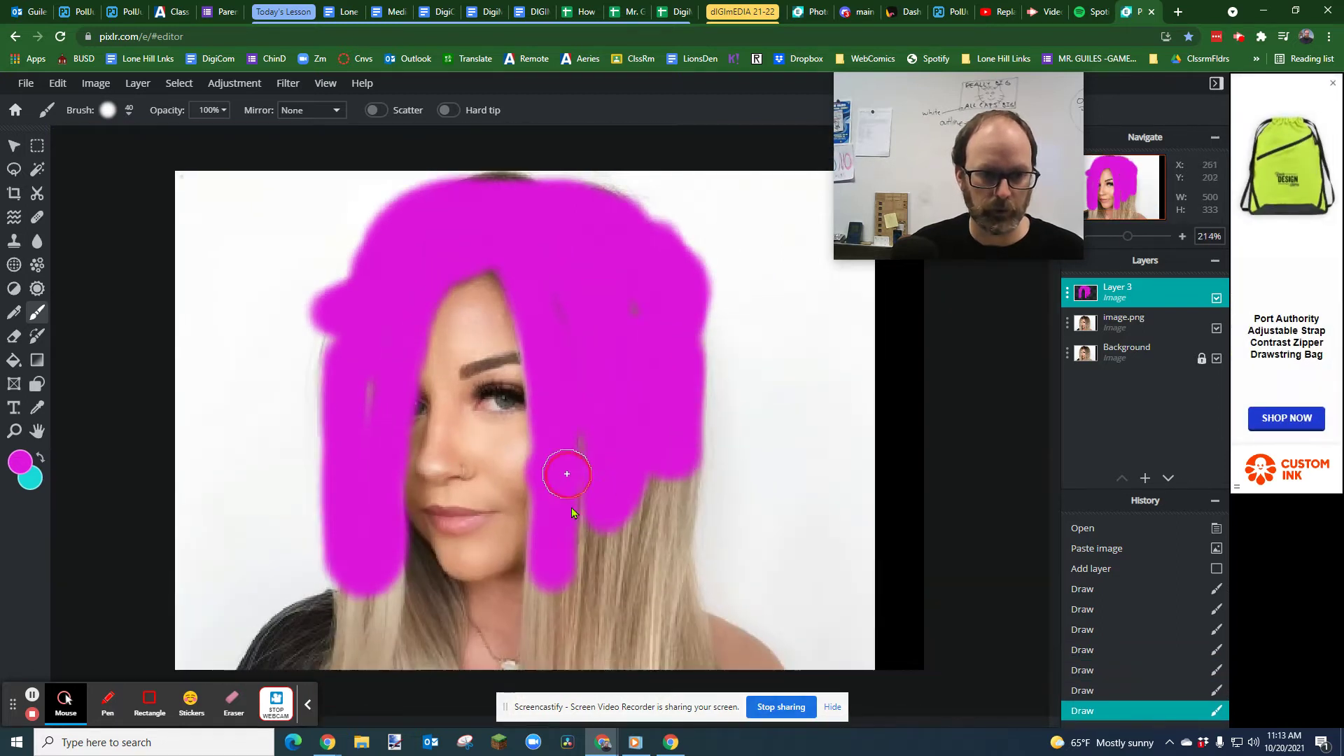
{"action": "mouse_move", "coordinate": [572, 513]}
{"action": "left_mouse_down"}
{"action": "mouse_move", "coordinate": [546, 658]}
{"action": "mouse_move", "coordinate": [553, 559]}
{"action": "mouse_move", "coordinate": [591, 570]}
{"action": "mouse_move", "coordinate": [638, 548]}
{"action": "left_mouse_up"}
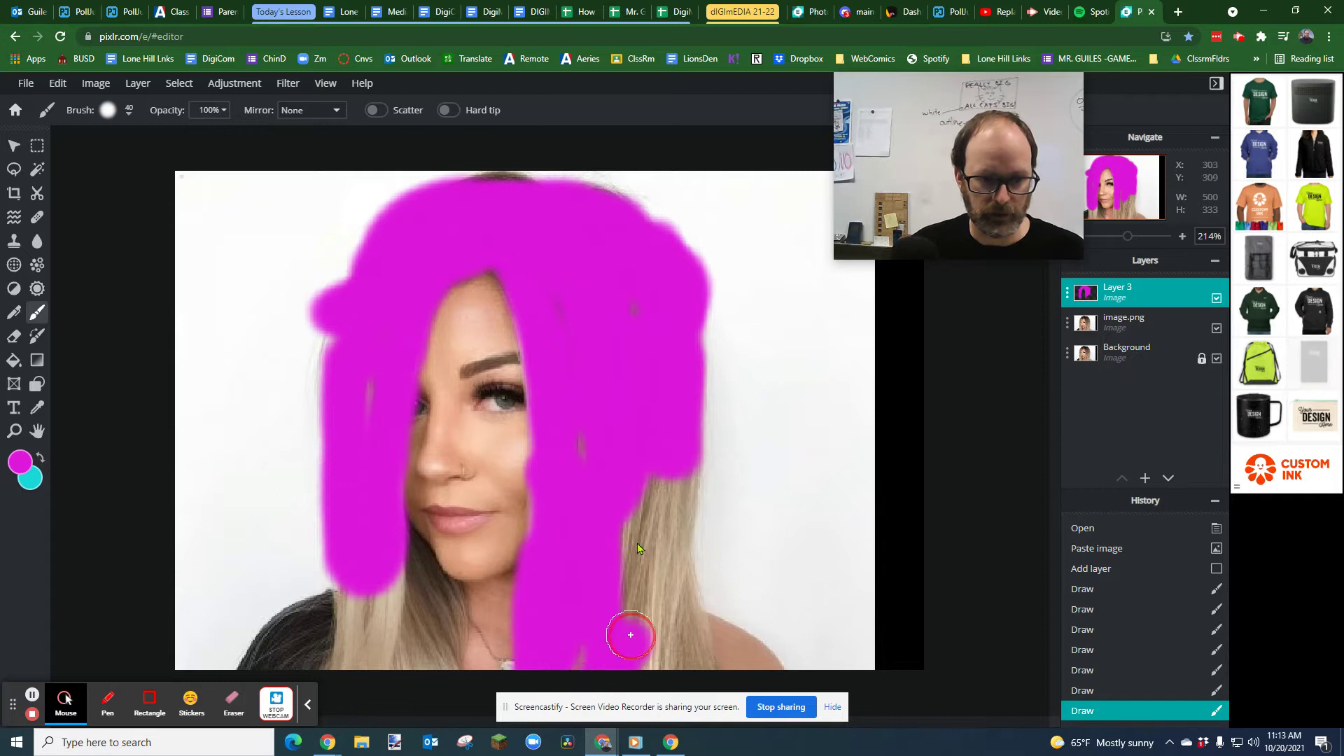
{"action": "mouse_move", "coordinate": [630, 634]}
{"action": "left_mouse_down"}
{"action": "mouse_move", "coordinate": [665, 456]}
{"action": "mouse_move", "coordinate": [660, 524]}
{"action": "mouse_move", "coordinate": [684, 578]}
{"action": "mouse_move", "coordinate": [693, 686]}
{"action": "left_mouse_up"}
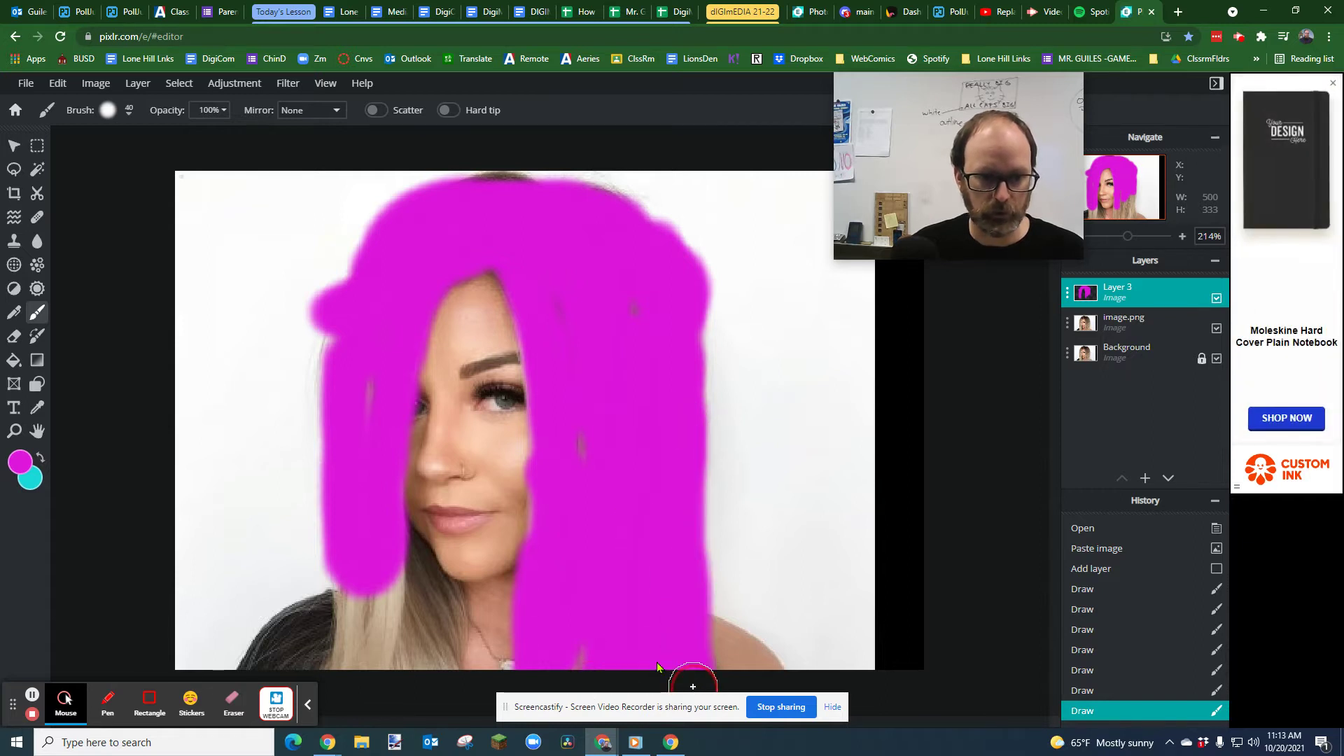
{"action": "mouse_move", "coordinate": [318, 641]}
{"action": "left_mouse_down"}
{"action": "mouse_move", "coordinate": [372, 555]}
{"action": "mouse_move", "coordinate": [408, 570]}
{"action": "mouse_move", "coordinate": [444, 620]}
{"action": "mouse_move", "coordinate": [390, 599]}
{"action": "mouse_move", "coordinate": [417, 671]}
{"action": "mouse_move", "coordinate": [435, 599]}
{"action": "mouse_move", "coordinate": [396, 534]}
{"action": "left_mouse_up"}
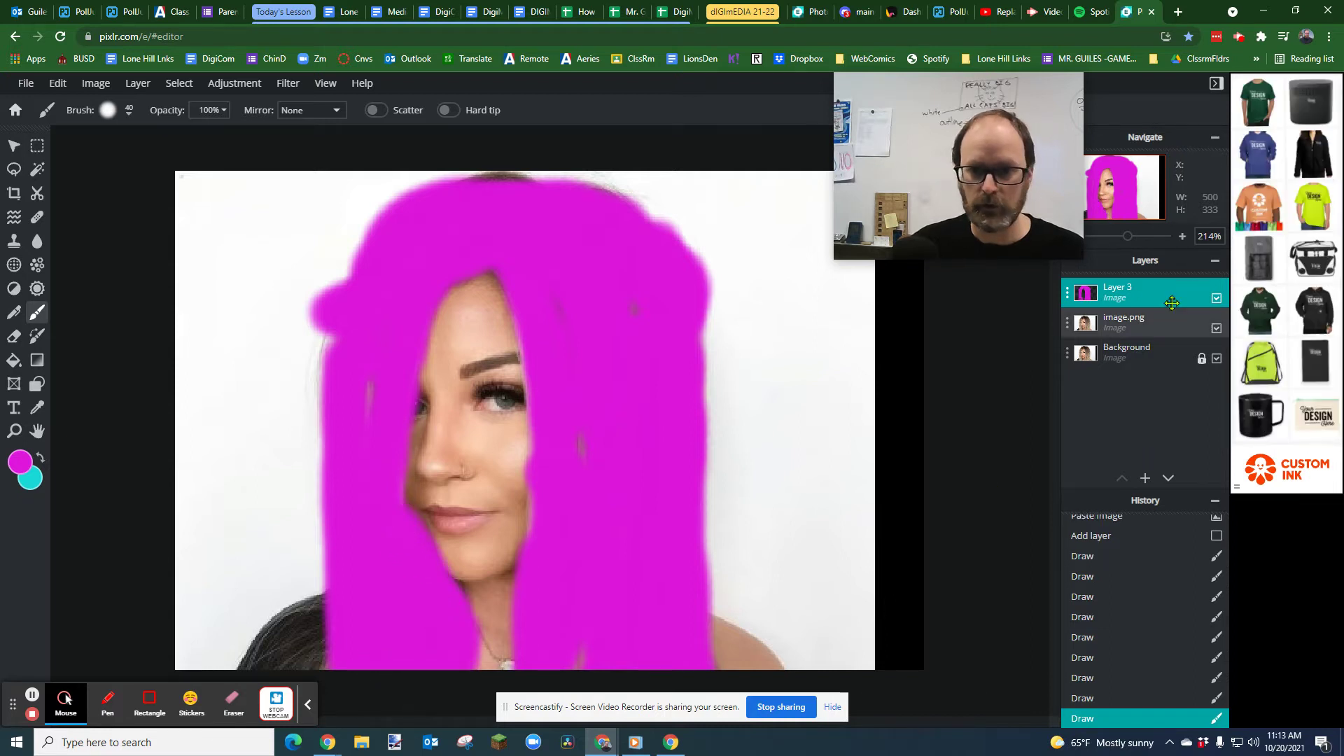
Set Layer 3 to Multiply blend mode at transparency 96.
{"action": "left_click", "coordinate": [1216, 299]}
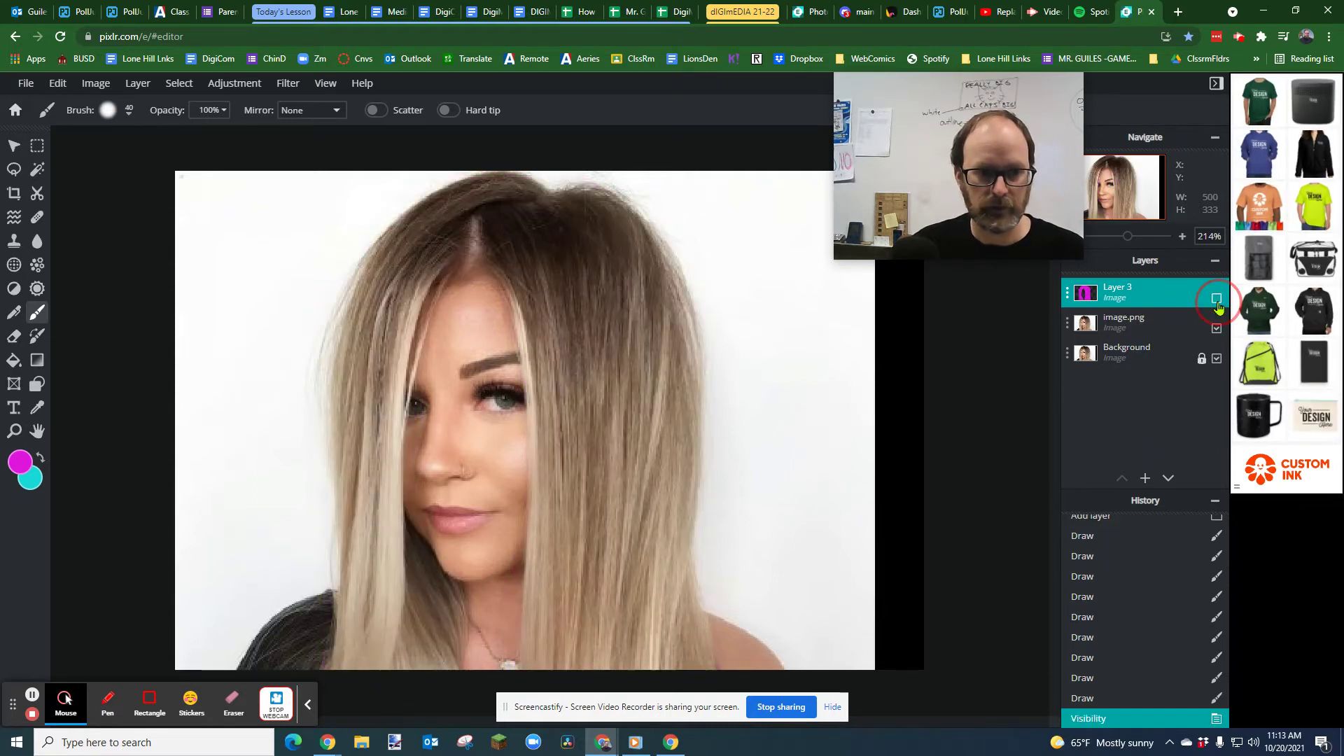
{"action": "left_click", "coordinate": [1216, 299]}
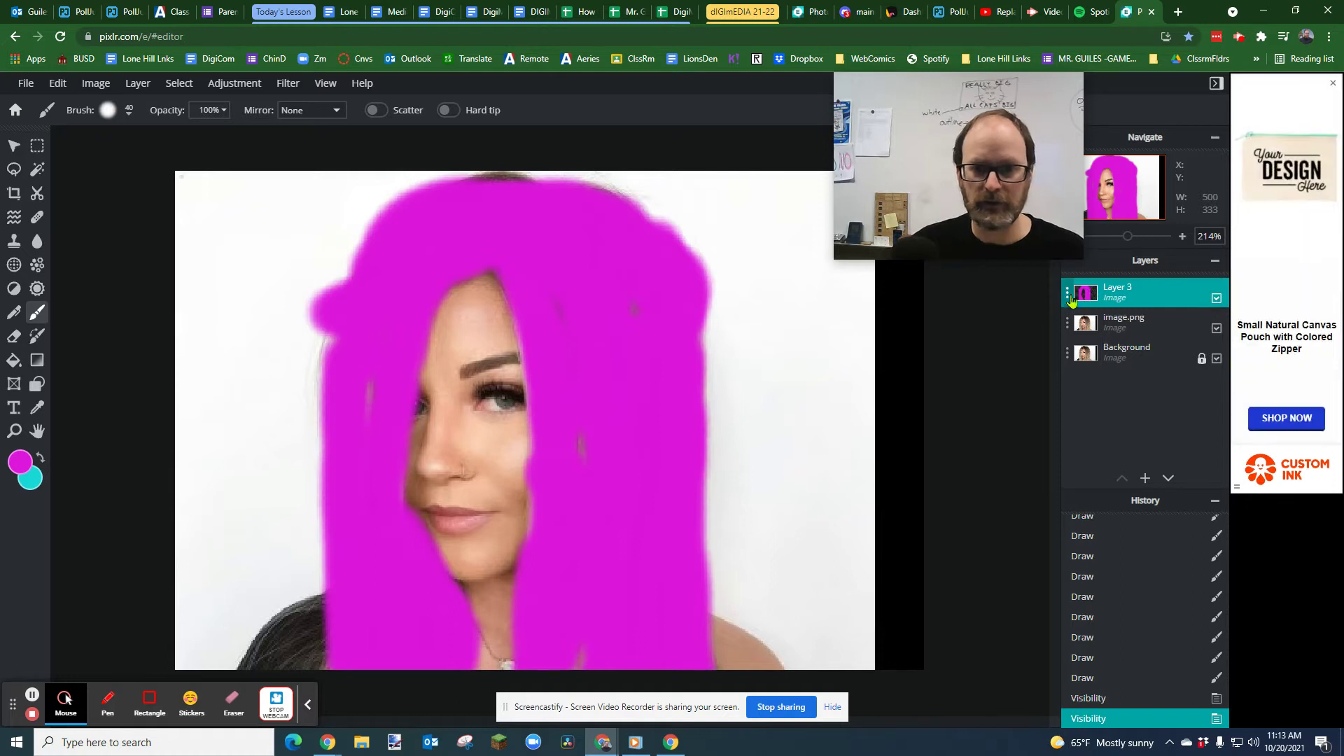
{"action": "left_click", "coordinate": [1067, 295]}
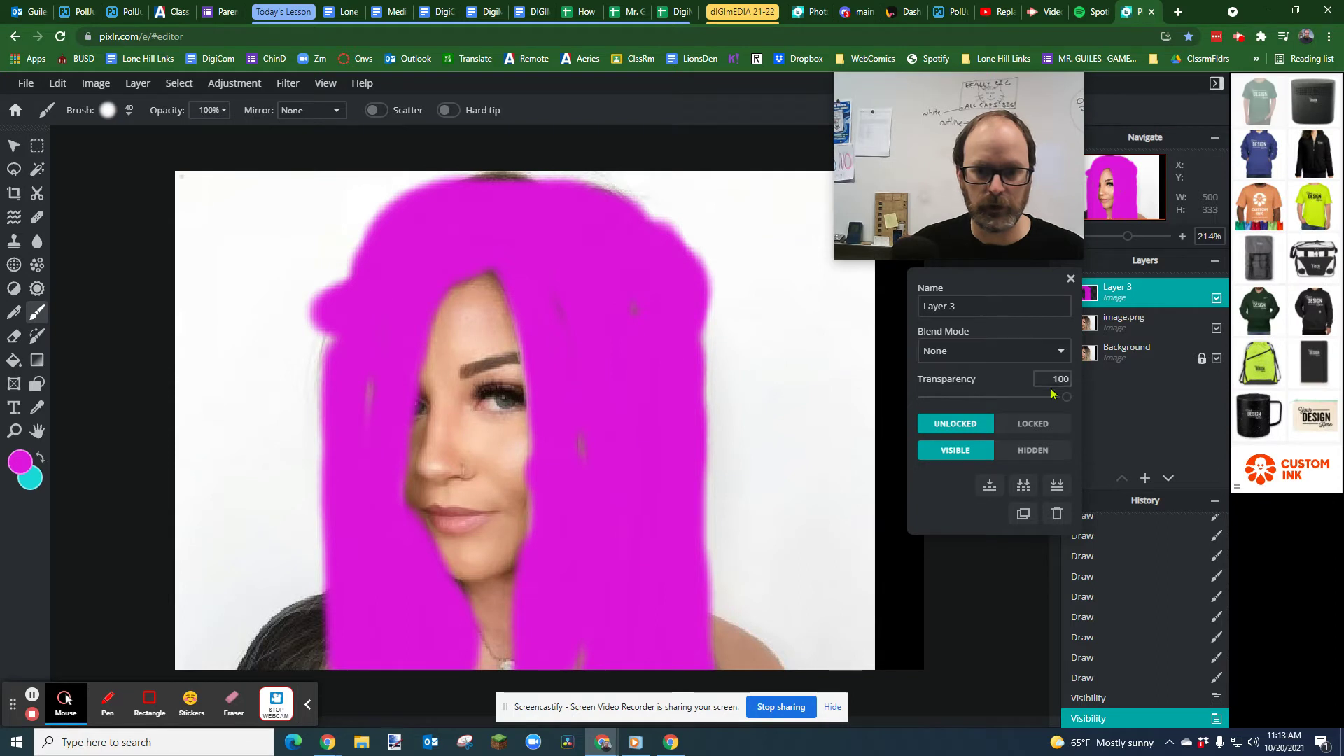
{"action": "mouse_move", "coordinate": [1065, 399]}
{"action": "left_mouse_down"}
{"action": "mouse_move", "coordinate": [963, 401]}
{"action": "mouse_move", "coordinate": [1062, 398]}
{"action": "left_mouse_up"}
{"action": "left_click", "coordinate": [1059, 352]}
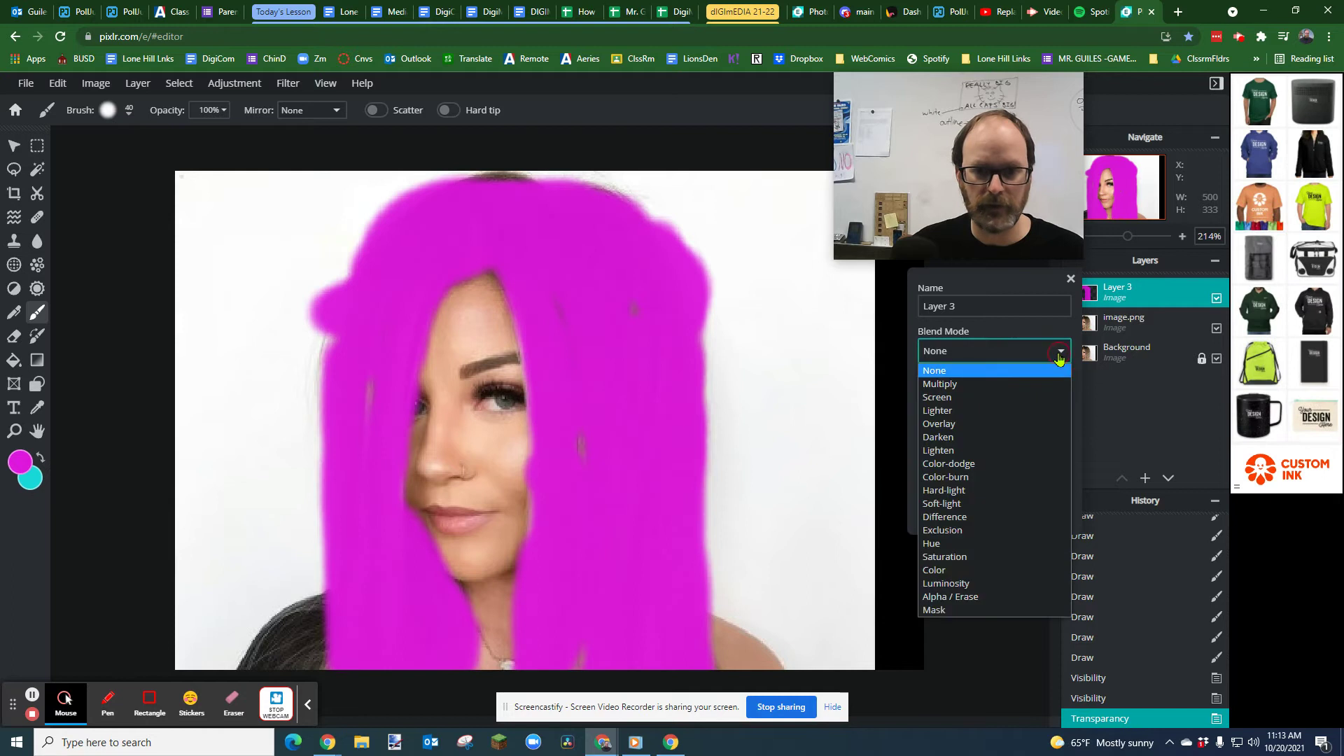
{"action": "left_click", "coordinate": [984, 384]}
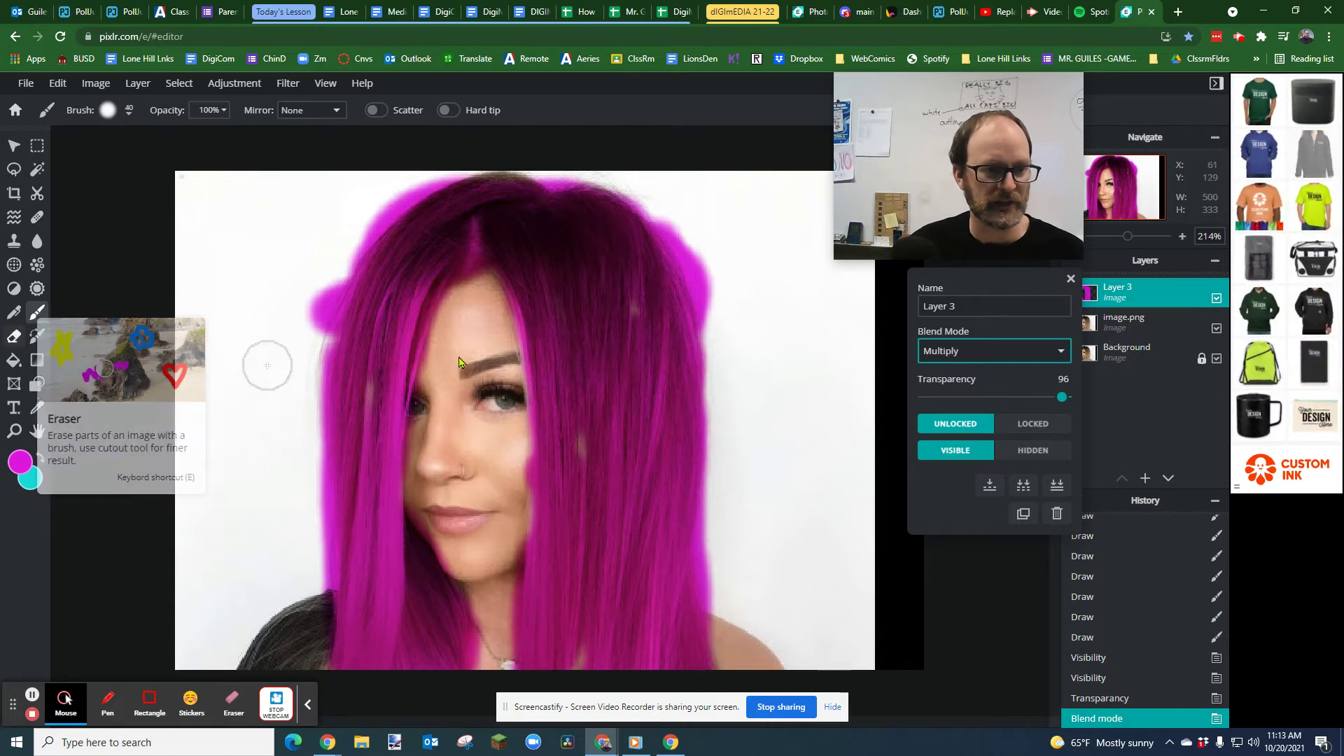
Switch to the Eraser and shrink its brush size to 16.
{"action": "key", "text": "e"}
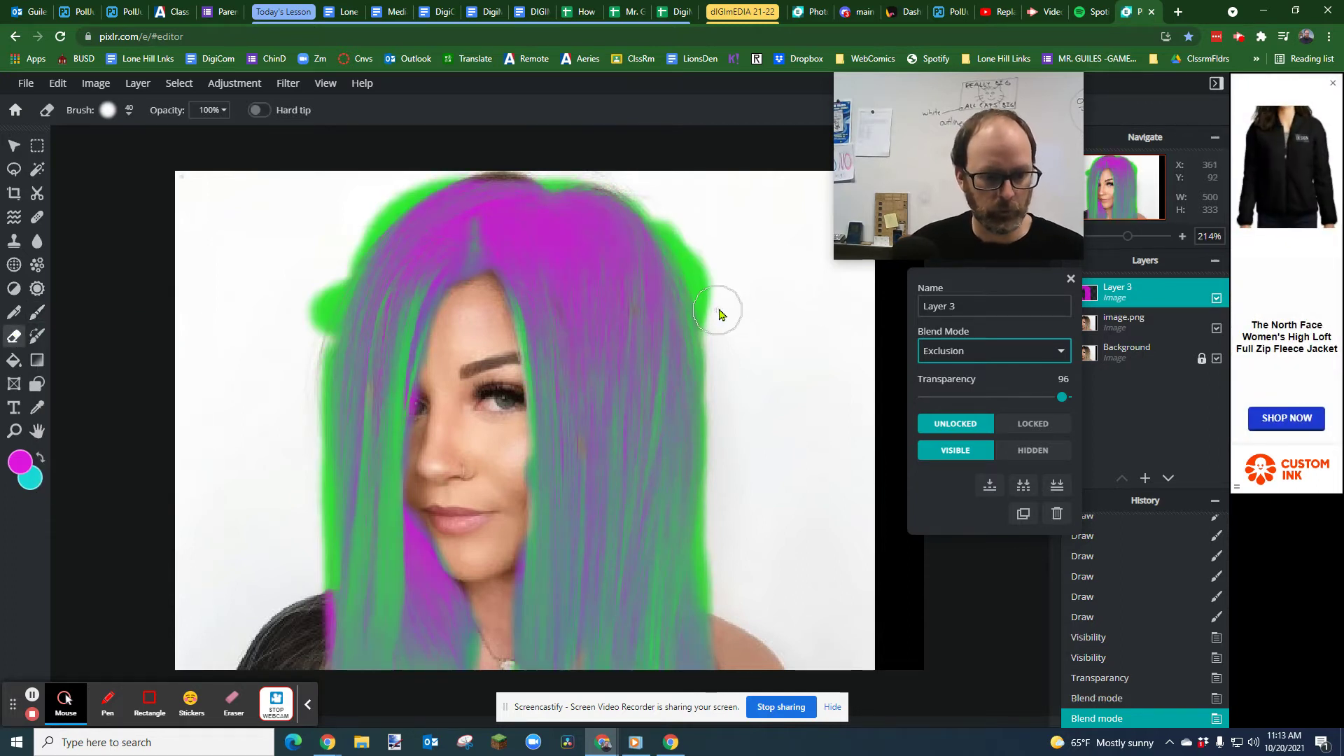
{"action": "key", "text": "ctrl+z"}
{"action": "key", "text": "e"}
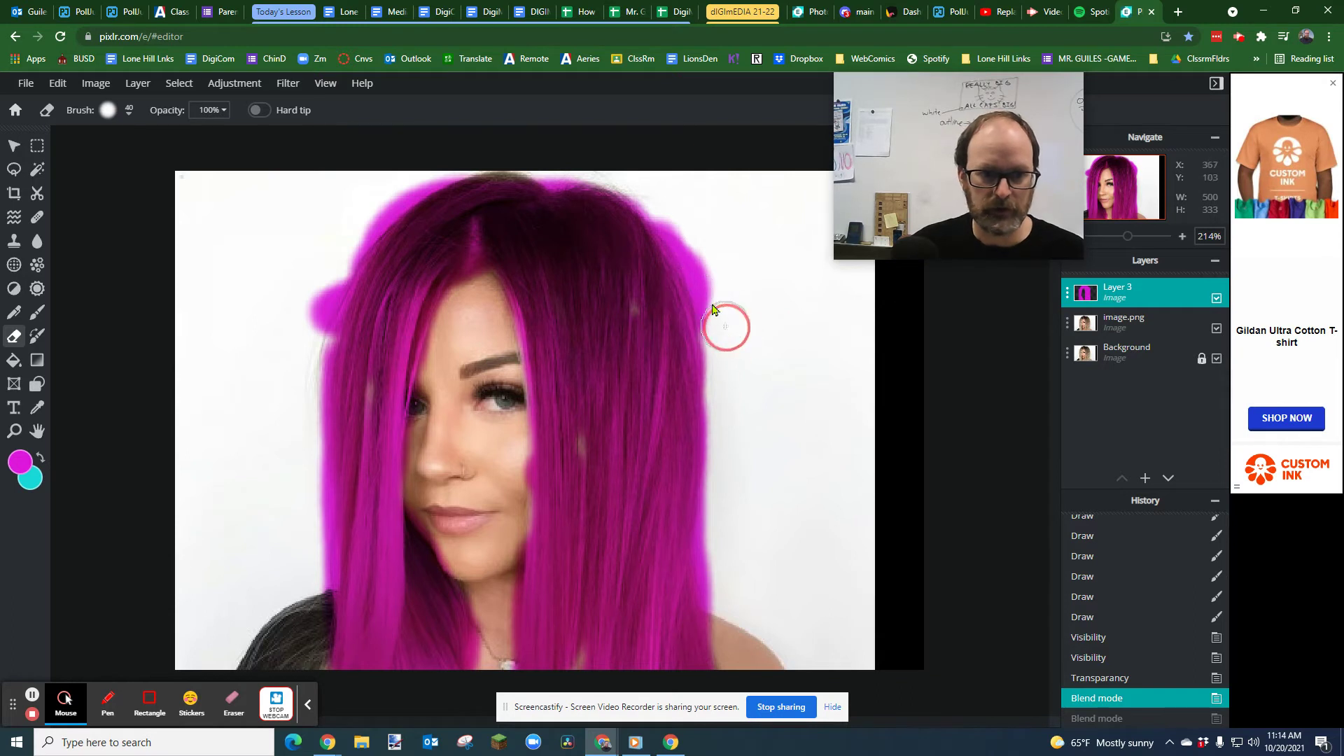
{"action": "mouse_move", "coordinate": [712, 308]}
{"action": "left_mouse_down"}
{"action": "mouse_move", "coordinate": [660, 210]}
{"action": "mouse_move", "coordinate": [723, 350]}
{"action": "left_mouse_up"}
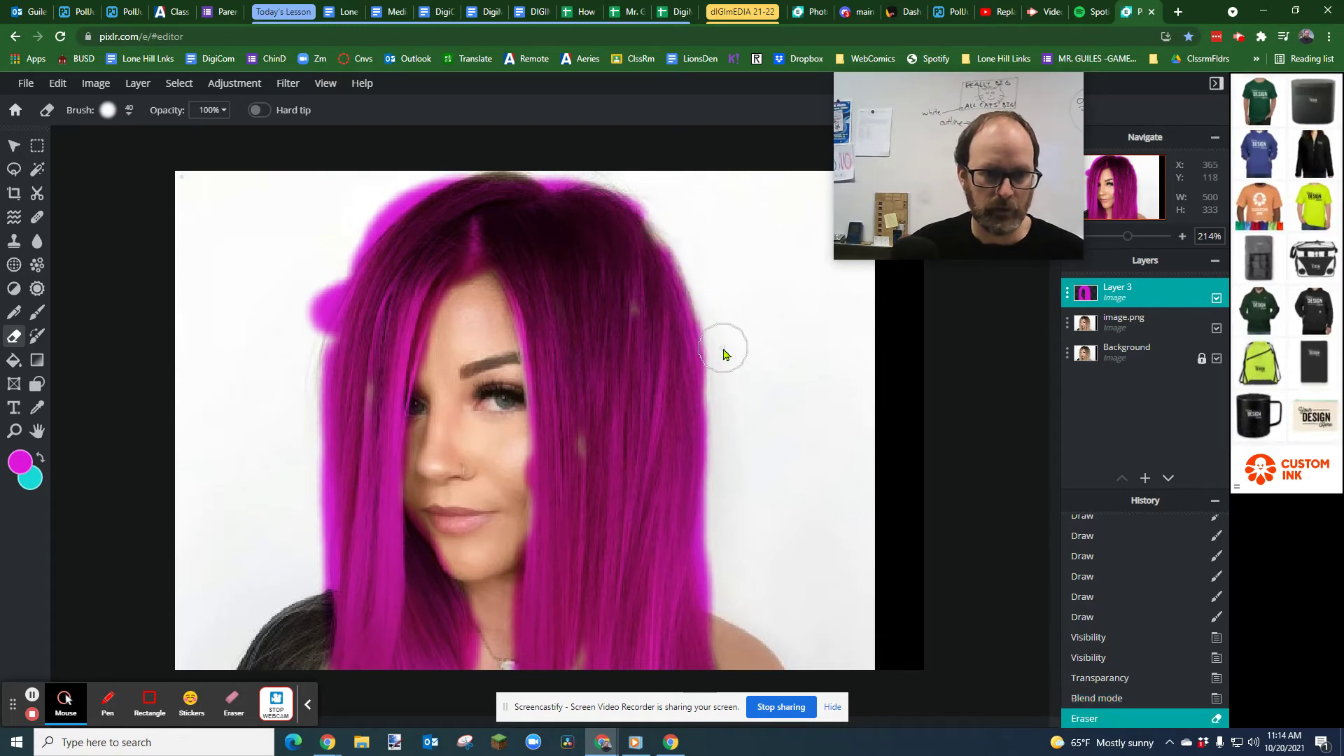
{"action": "key", "text": "ctrl+z"}
{"action": "scroll", "coordinate": [732, 319], "scroll_direction": "up", "scroll_amount": 2}
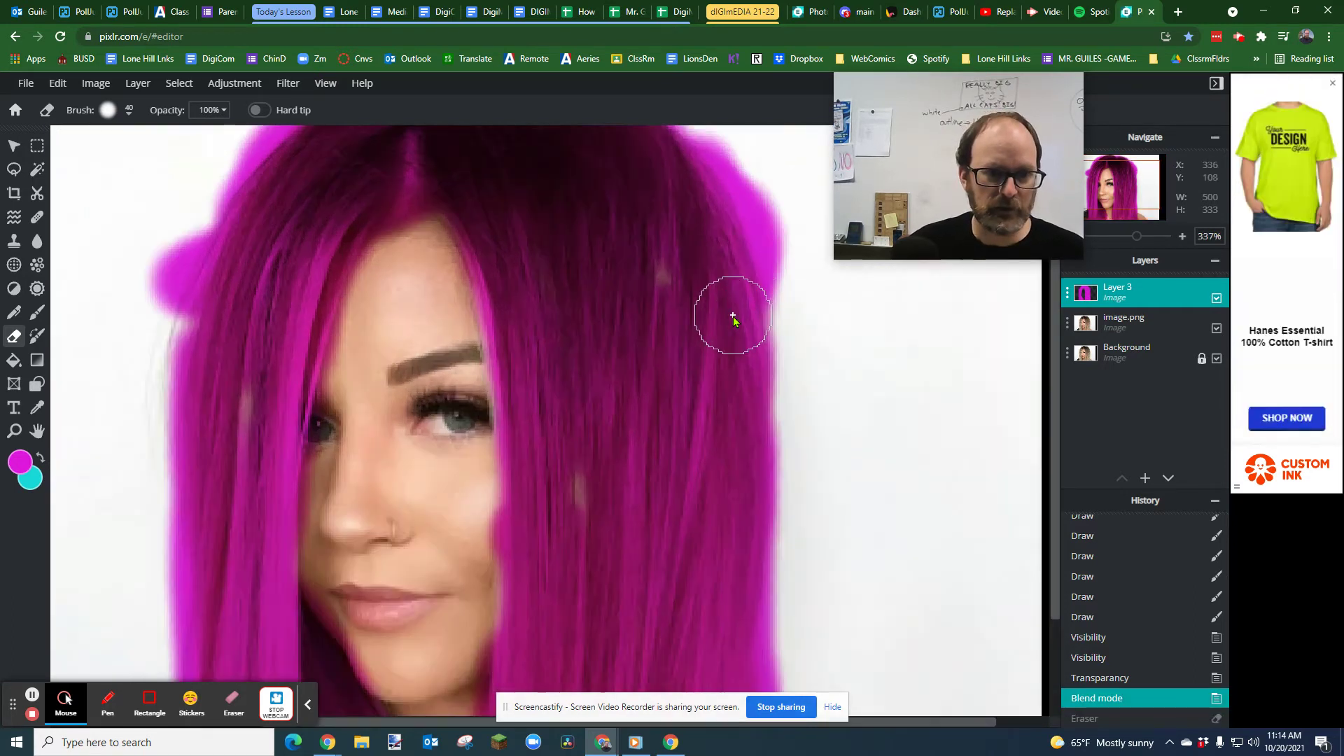
{"action": "scroll", "coordinate": [732, 318], "scroll_direction": "up", "scroll_amount": 1}
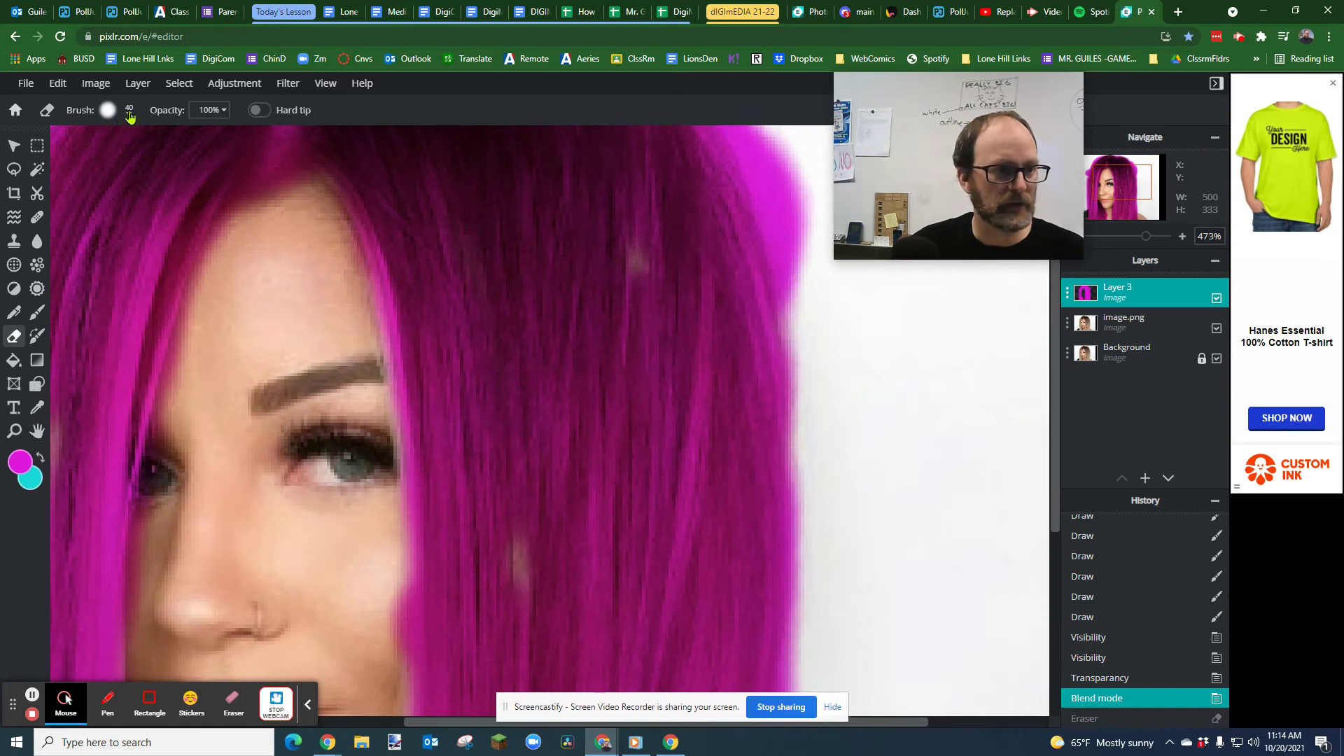
{"action": "left_click", "coordinate": [131, 119]}
{"action": "left_click_drag", "start_coordinate": [134, 160], "coordinate": [122, 161]}
{"action": "left_click", "coordinate": [802, 243]}
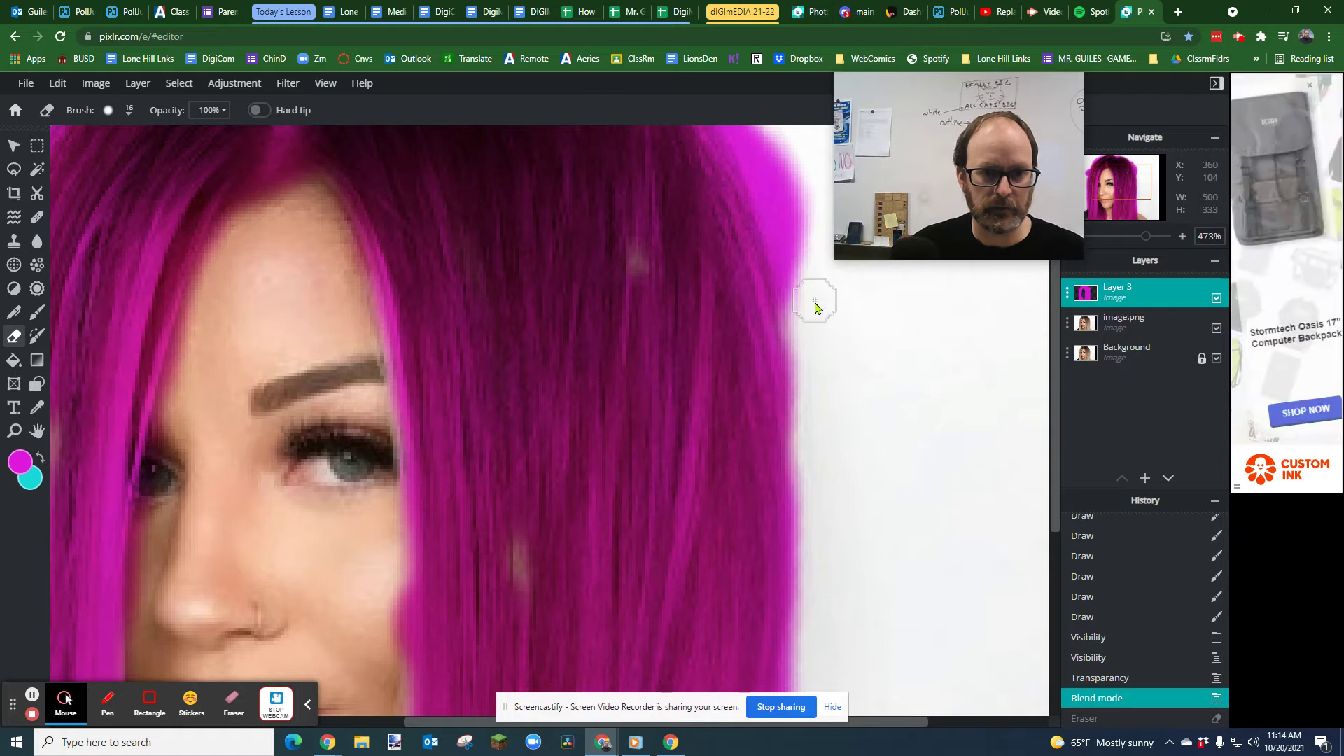
Erase magenta overspill along the hair's right edge.
{"action": "mouse_move", "coordinate": [816, 300]}
{"action": "left_mouse_down"}
{"action": "mouse_move", "coordinate": [777, 186]}
{"action": "mouse_move", "coordinate": [781, 250]}
{"action": "left_mouse_up"}
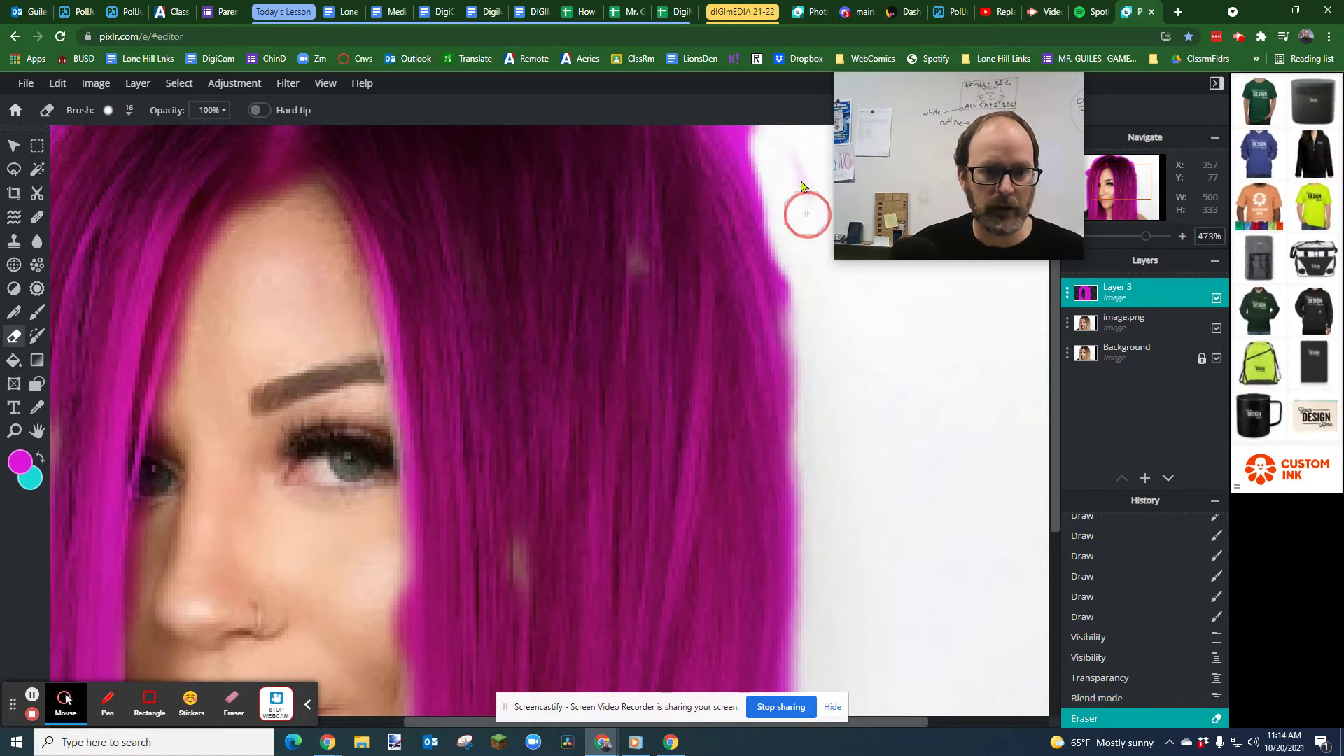
{"action": "scroll", "coordinate": [791, 204], "scroll_direction": "up", "scroll_amount": 2}
{"action": "scroll", "coordinate": [791, 219], "scroll_direction": "down", "scroll_amount": 3}
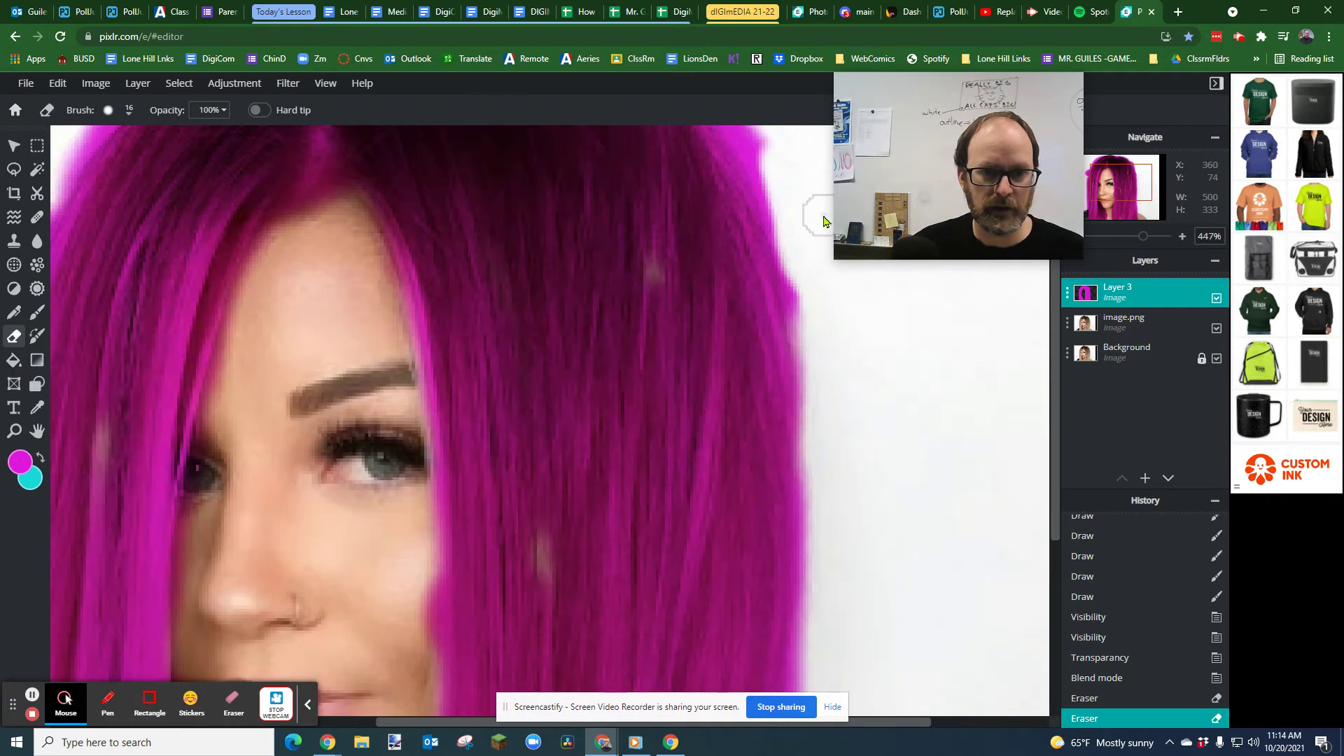
{"action": "mouse_move", "coordinate": [816, 216]}
{"action": "left_mouse_down"}
{"action": "mouse_move", "coordinate": [844, 257]}
{"action": "mouse_move", "coordinate": [859, 367]}
{"action": "left_mouse_up"}
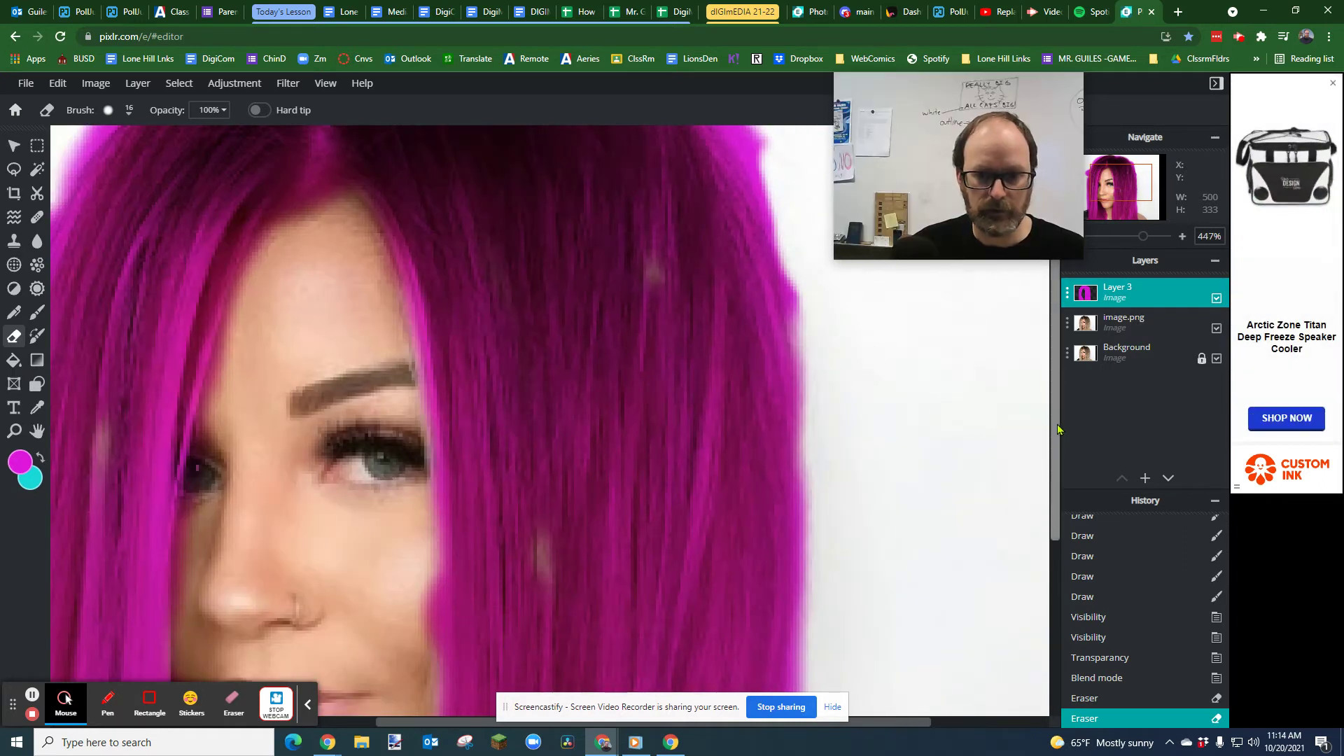
{"action": "left_click_drag", "start_coordinate": [1055, 429], "coordinate": [1050, 284]}
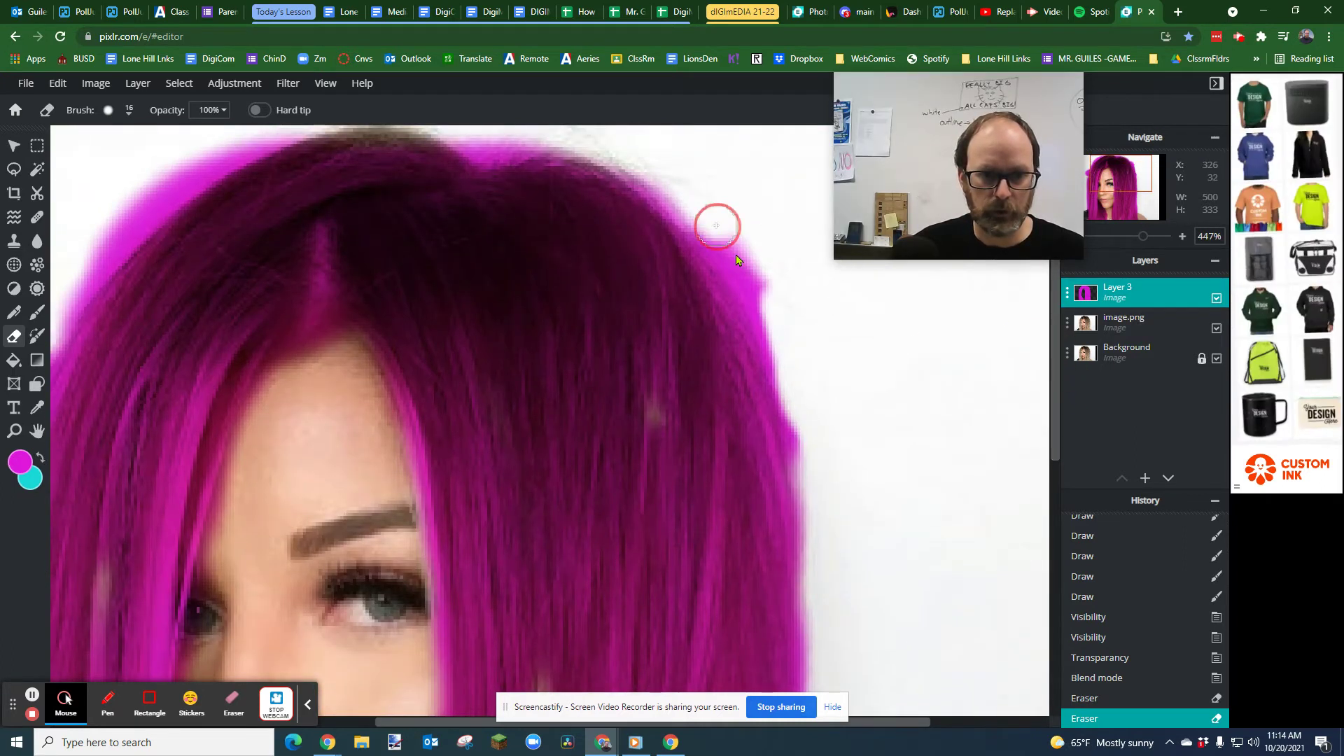
{"action": "mouse_move", "coordinate": [713, 224]}
{"action": "left_mouse_down"}
{"action": "mouse_move", "coordinate": [794, 363]}
{"action": "mouse_move", "coordinate": [814, 469]}
{"action": "mouse_move", "coordinate": [737, 259]}
{"action": "mouse_move", "coordinate": [782, 364]}
{"action": "left_mouse_up"}
{"action": "left_click_drag", "start_coordinate": [798, 419], "coordinate": [815, 492]}
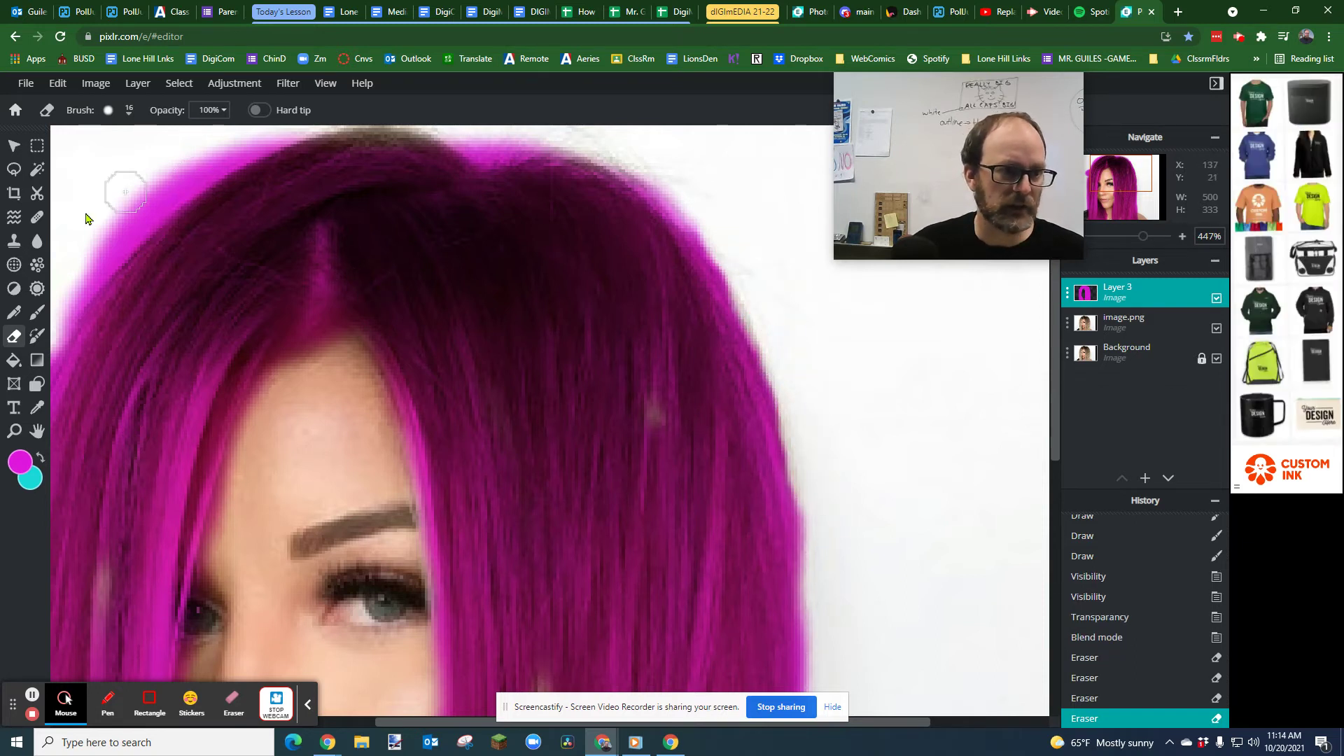
Erase overspill along the top-left hair edge and the stray magenta blob left of the hair.
{"action": "mouse_move", "coordinate": [70, 276]}
{"action": "left_mouse_down"}
{"action": "mouse_move", "coordinate": [150, 193]}
{"action": "mouse_move", "coordinate": [246, 135]}
{"action": "mouse_move", "coordinate": [598, 137]}
{"action": "mouse_move", "coordinate": [585, 143]}
{"action": "left_mouse_up"}
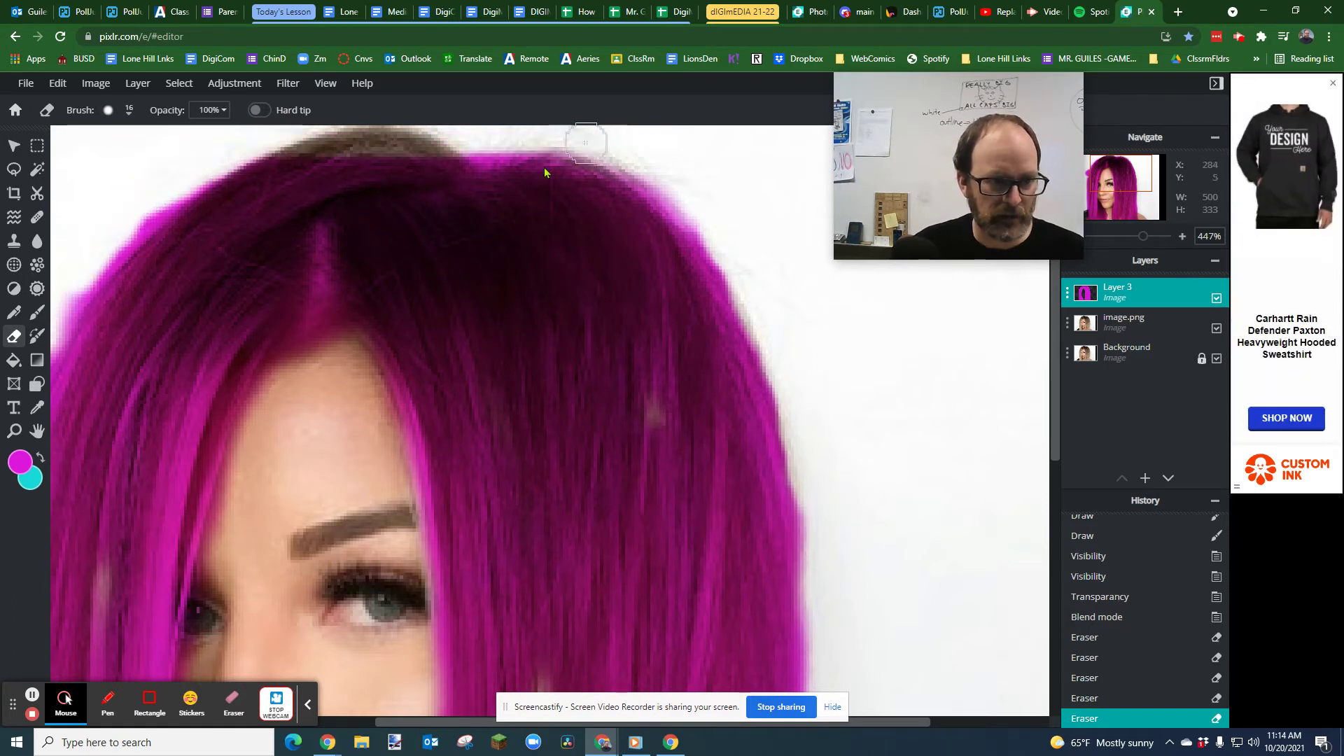
{"action": "key", "text": "ctrl+z"}
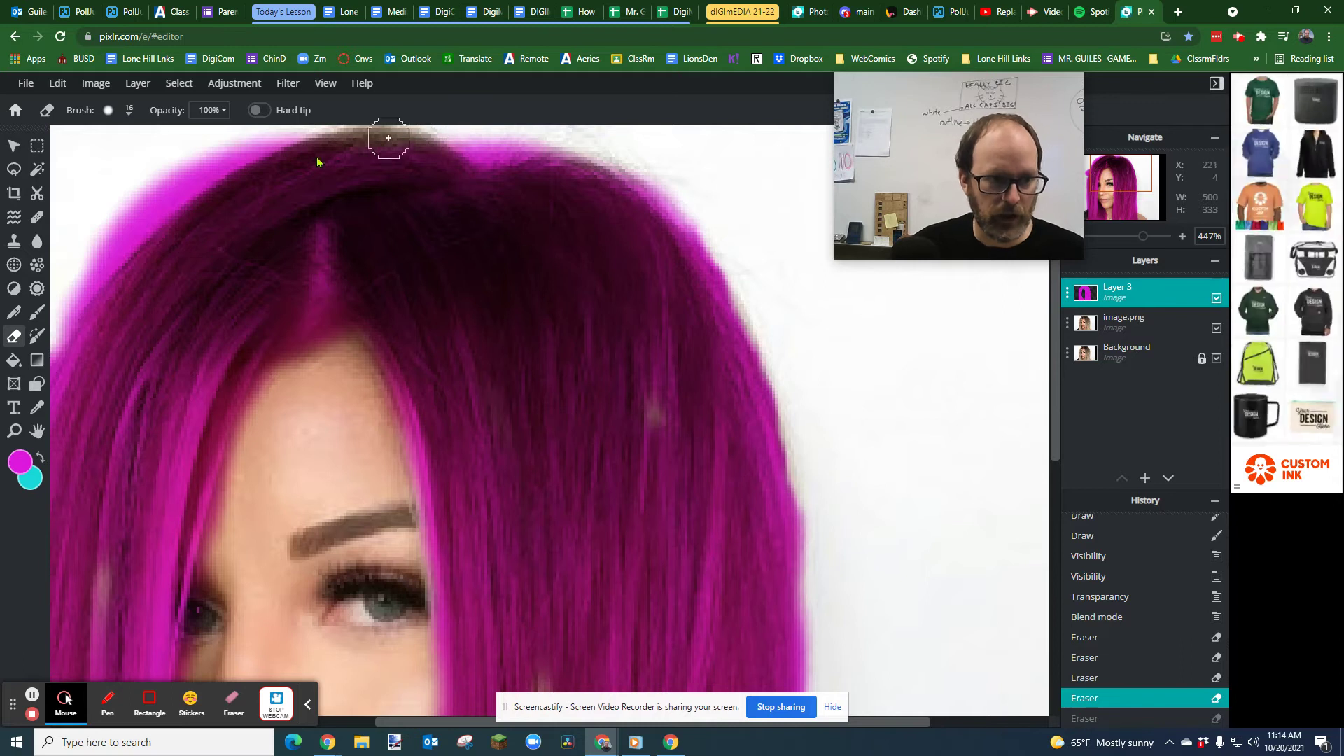
{"action": "left_click", "coordinate": [174, 175]}
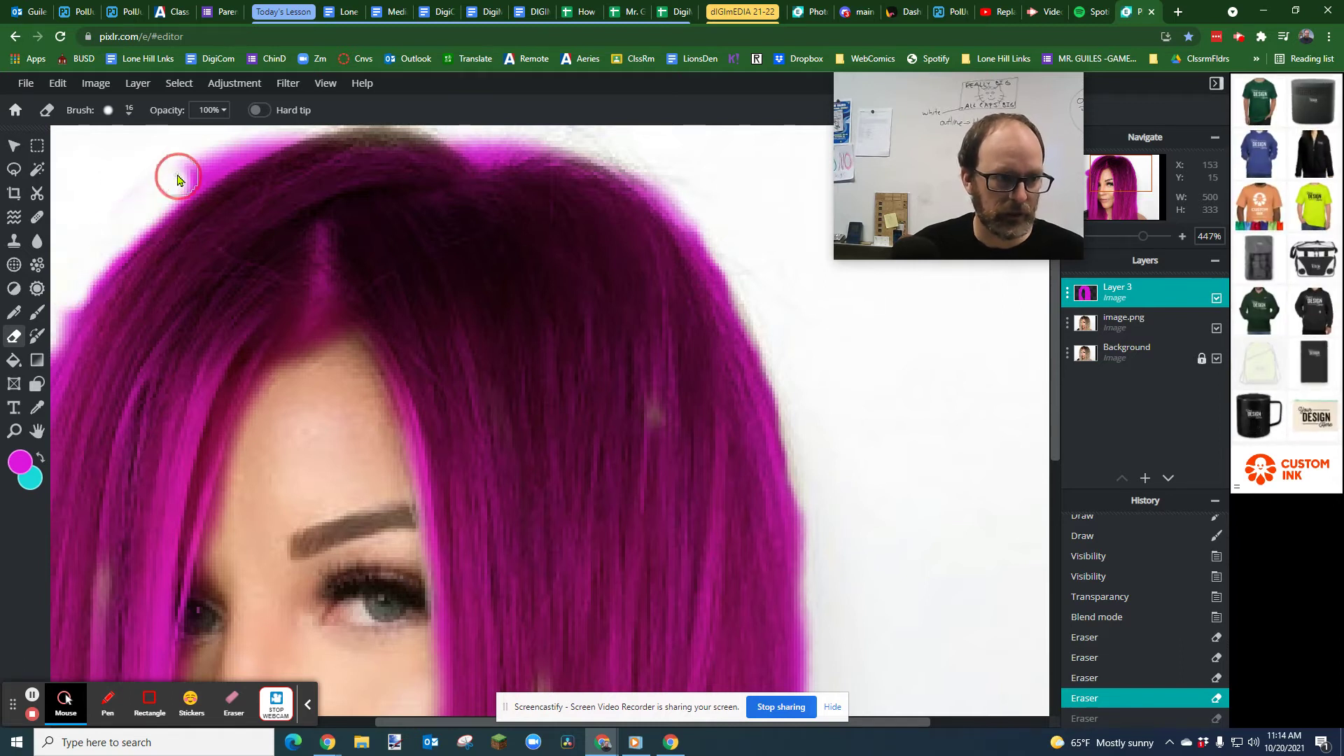
{"action": "left_click", "coordinate": [175, 180]}
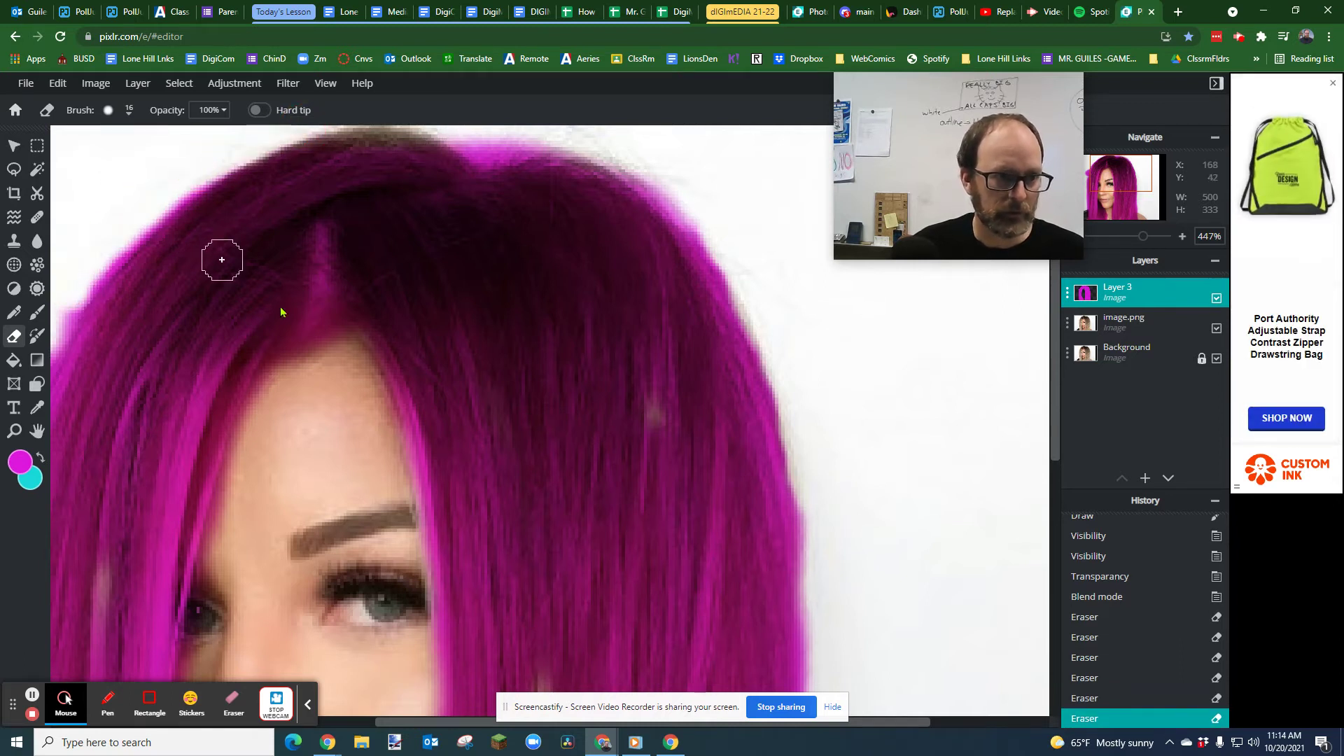
{"action": "scroll", "coordinate": [280, 311], "scroll_direction": "down", "scroll_amount": 3}
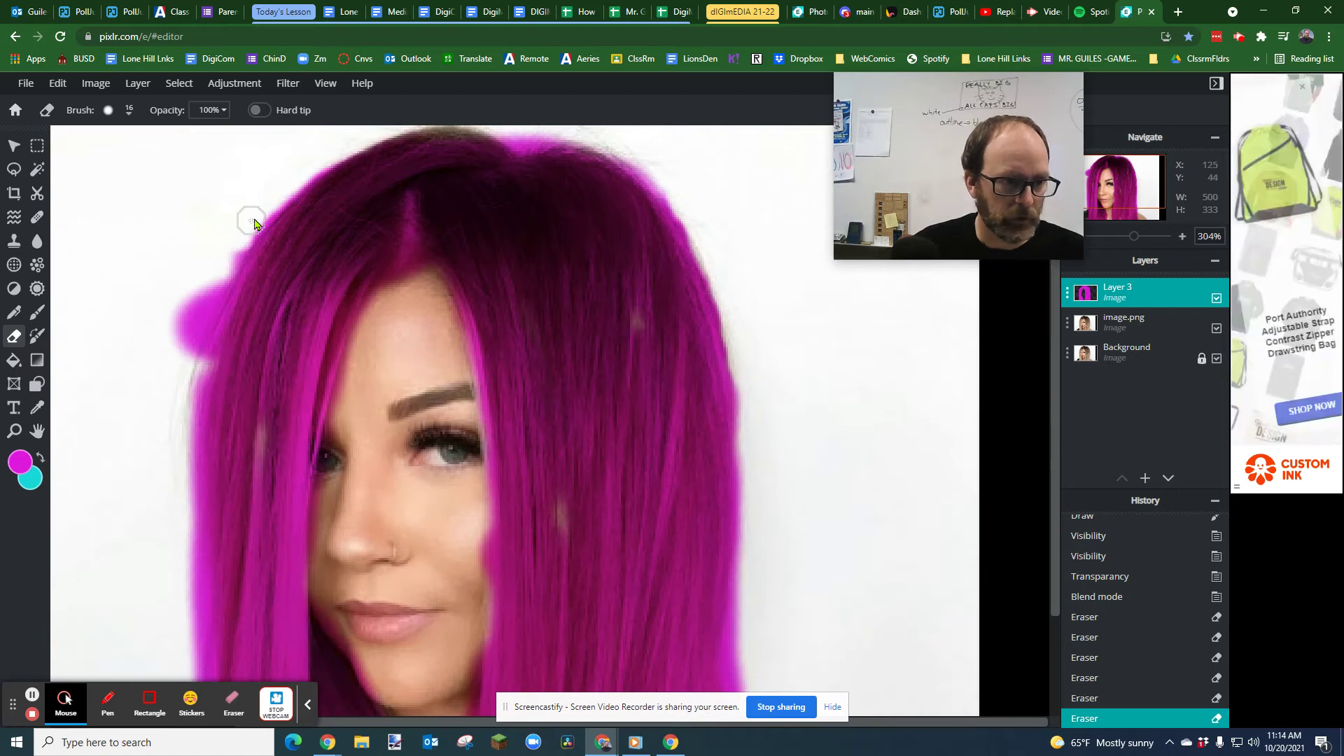
{"action": "left_click", "coordinate": [239, 244]}
{"action": "mouse_move", "coordinate": [220, 285]}
{"action": "left_mouse_down"}
{"action": "mouse_move", "coordinate": [149, 379]}
{"action": "mouse_move", "coordinate": [184, 293]}
{"action": "mouse_move", "coordinate": [187, 309]}
{"action": "mouse_move", "coordinate": [117, 391]}
{"action": "mouse_move", "coordinate": [196, 297]}
{"action": "mouse_move", "coordinate": [160, 399]}
{"action": "mouse_move", "coordinate": [191, 317]}
{"action": "mouse_move", "coordinate": [157, 388]}
{"action": "left_mouse_up"}
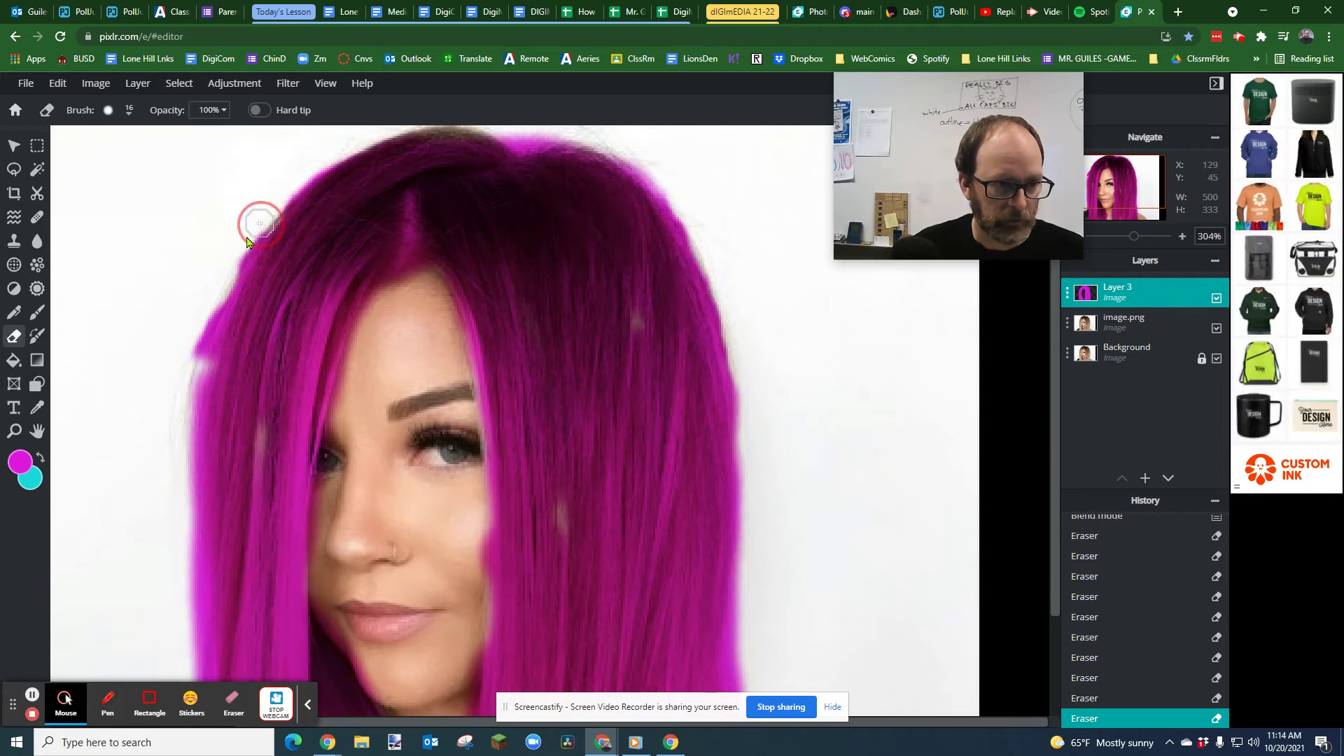
{"action": "left_click_drag", "start_coordinate": [246, 242], "coordinate": [198, 294]}
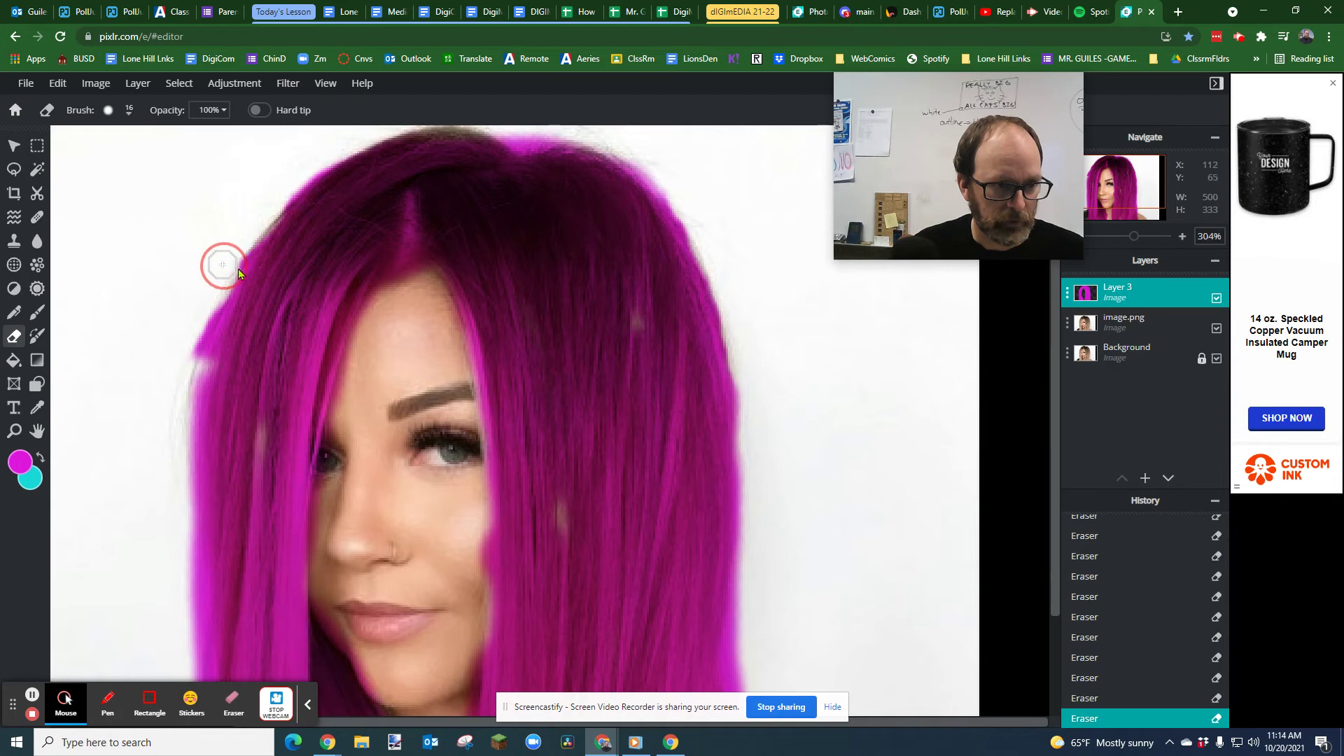
Erase leftover faint magenta from the white background beside the hair.
{"action": "scroll", "coordinate": [238, 269], "scroll_direction": "up", "scroll_amount": 10}
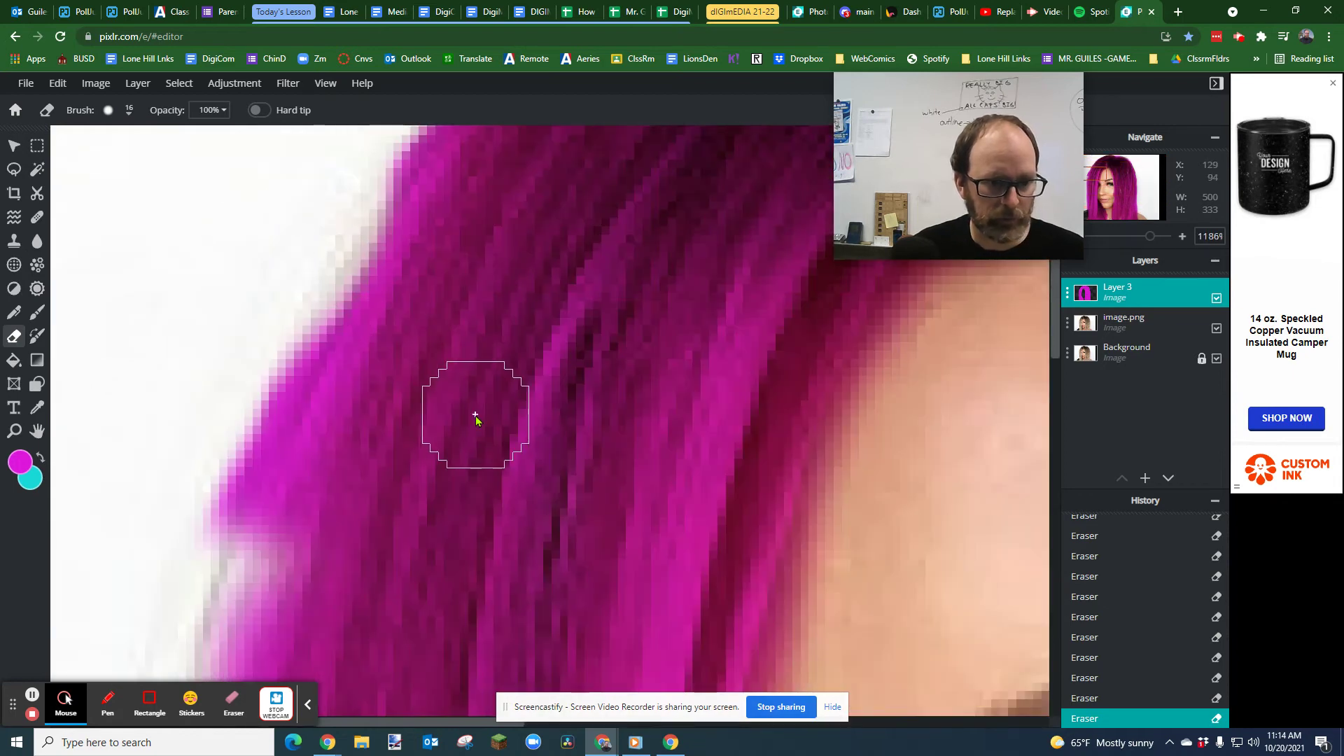
{"action": "mouse_move", "coordinate": [1013, 218]}
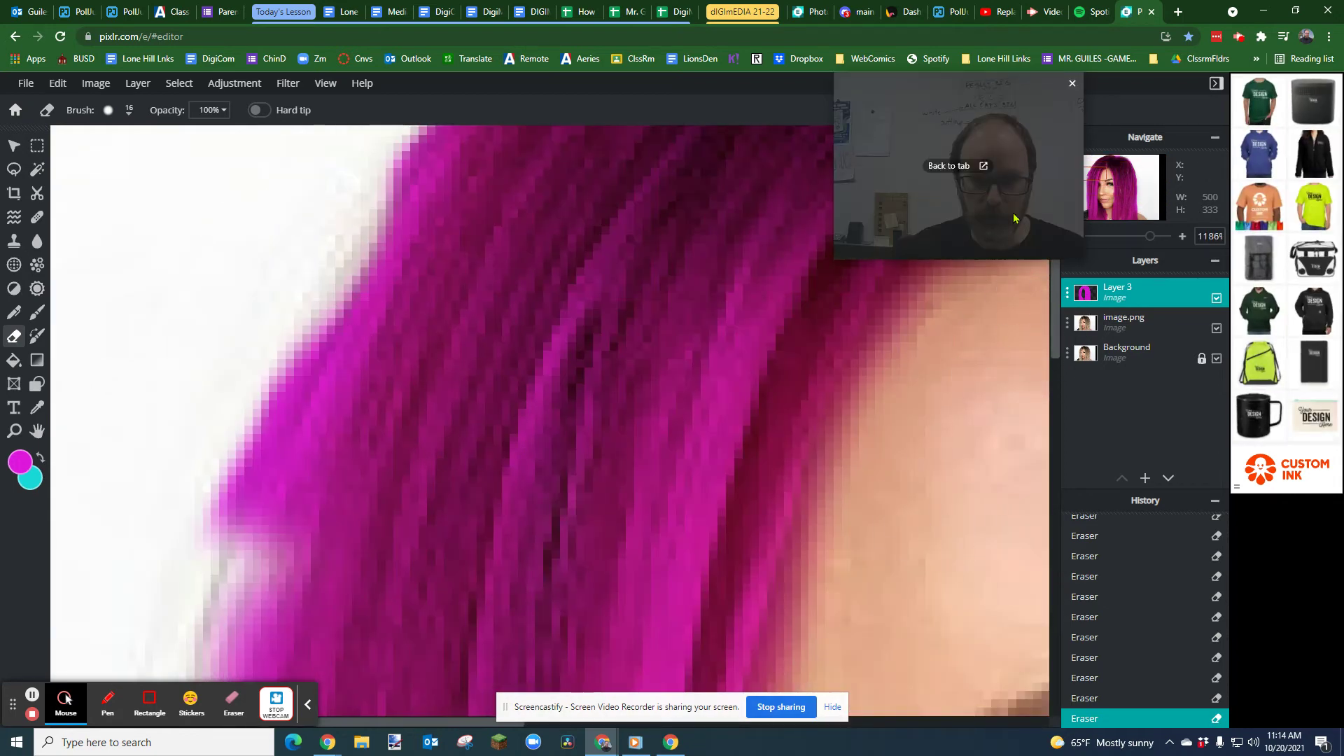
{"action": "left_click_drag", "start_coordinate": [1014, 204], "coordinate": [1194, 599]}
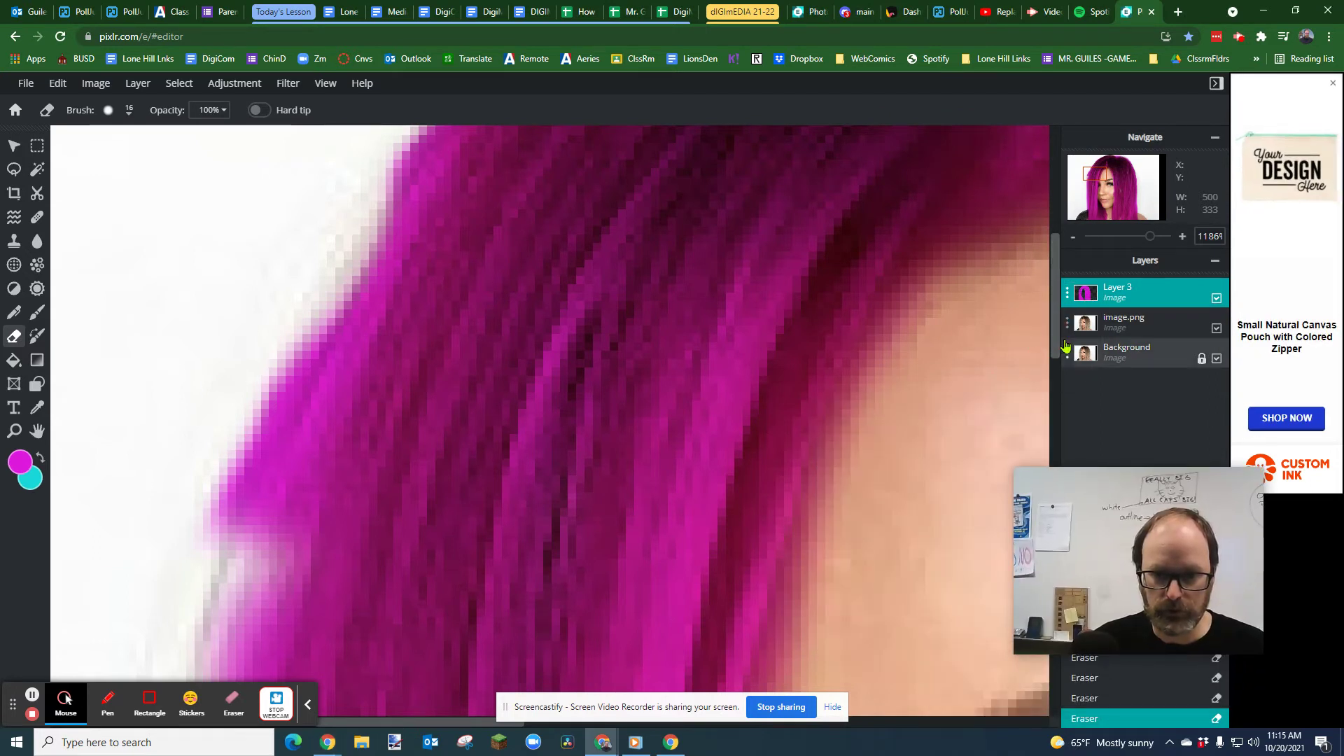
{"action": "mouse_move", "coordinate": [1055, 338]}
{"action": "left_mouse_down"}
{"action": "mouse_move", "coordinate": [1056, 240]}
{"action": "mouse_move", "coordinate": [1055, 271]}
{"action": "left_mouse_up"}
{"action": "mouse_move", "coordinate": [412, 384]}
{"action": "left_mouse_down"}
{"action": "mouse_move", "coordinate": [312, 539]}
{"action": "mouse_move", "coordinate": [395, 404]}
{"action": "left_mouse_up"}
{"action": "scroll", "coordinate": [396, 404], "scroll_direction": "down", "scroll_amount": 2}
{"action": "scroll", "coordinate": [396, 405], "scroll_direction": "down", "scroll_amount": 1}
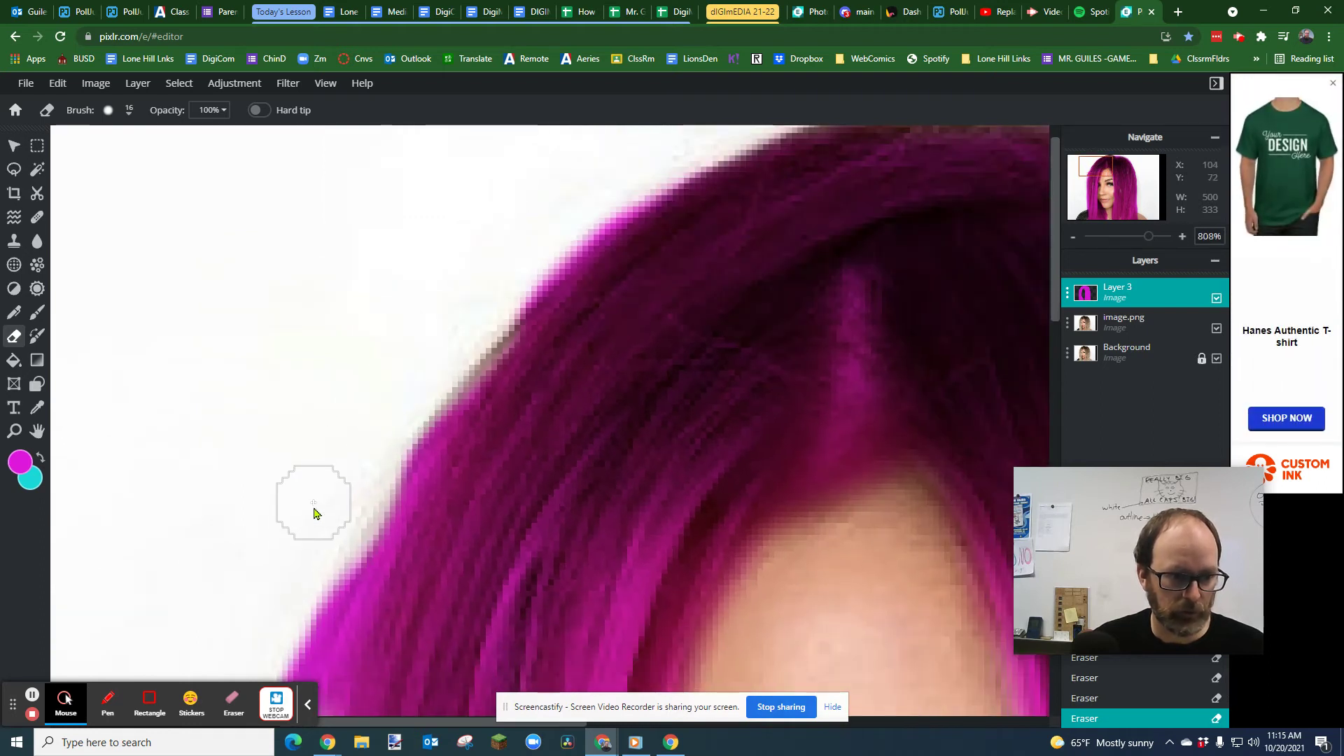
{"action": "left_click_drag", "start_coordinate": [297, 546], "coordinate": [262, 626]}
{"action": "scroll", "coordinate": [378, 462], "scroll_direction": "down", "scroll_amount": 3}
{"action": "mouse_move", "coordinate": [378, 462]}
{"action": "left_mouse_down"}
{"action": "mouse_move", "coordinate": [288, 476]}
{"action": "mouse_move", "coordinate": [333, 441]}
{"action": "mouse_move", "coordinate": [258, 611]}
{"action": "mouse_move", "coordinate": [269, 553]}
{"action": "left_mouse_up"}
{"action": "scroll", "coordinate": [299, 465], "scroll_direction": "down", "scroll_amount": 3}
{"action": "scroll", "coordinate": [300, 470], "scroll_direction": "down", "scroll_amount": 6}
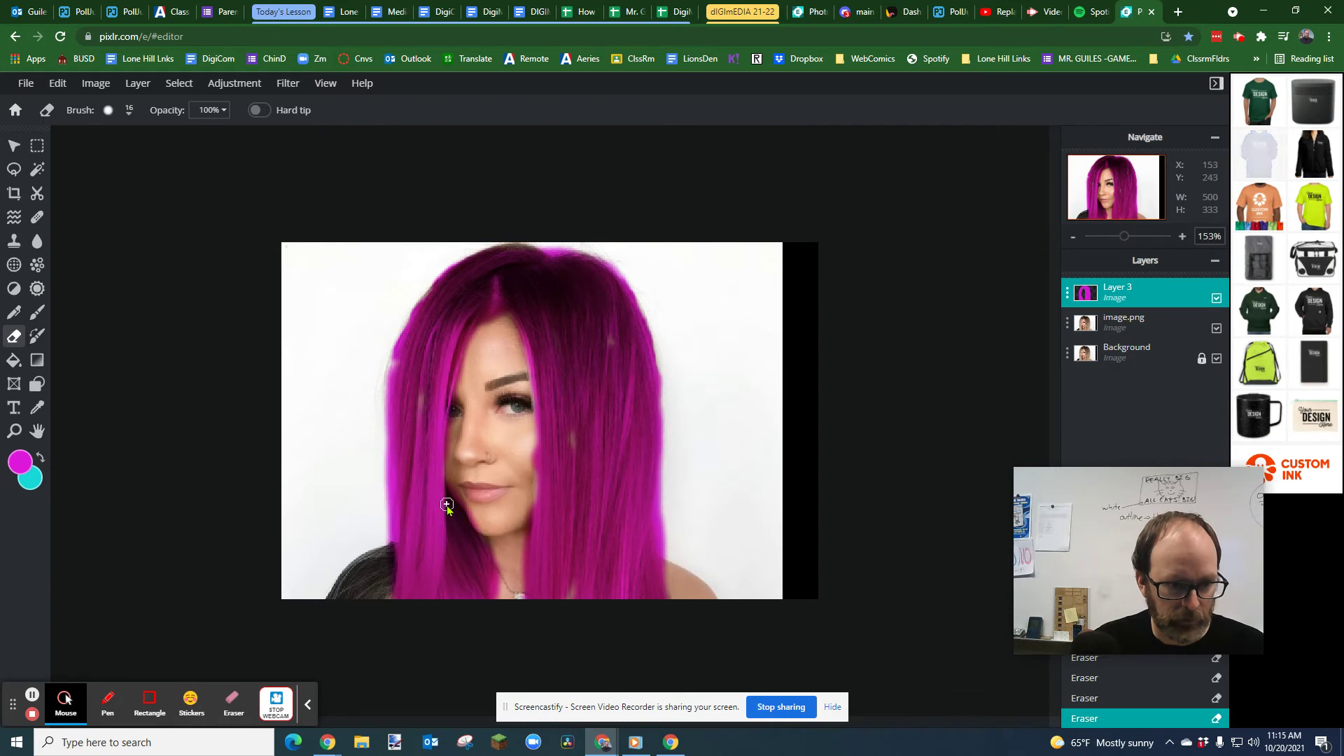
Erase magenta spill along the jawline and at the eye corner.
{"action": "scroll", "coordinate": [447, 508], "scroll_direction": "up", "scroll_amount": 5}
{"action": "left_click", "coordinate": [344, 550]}
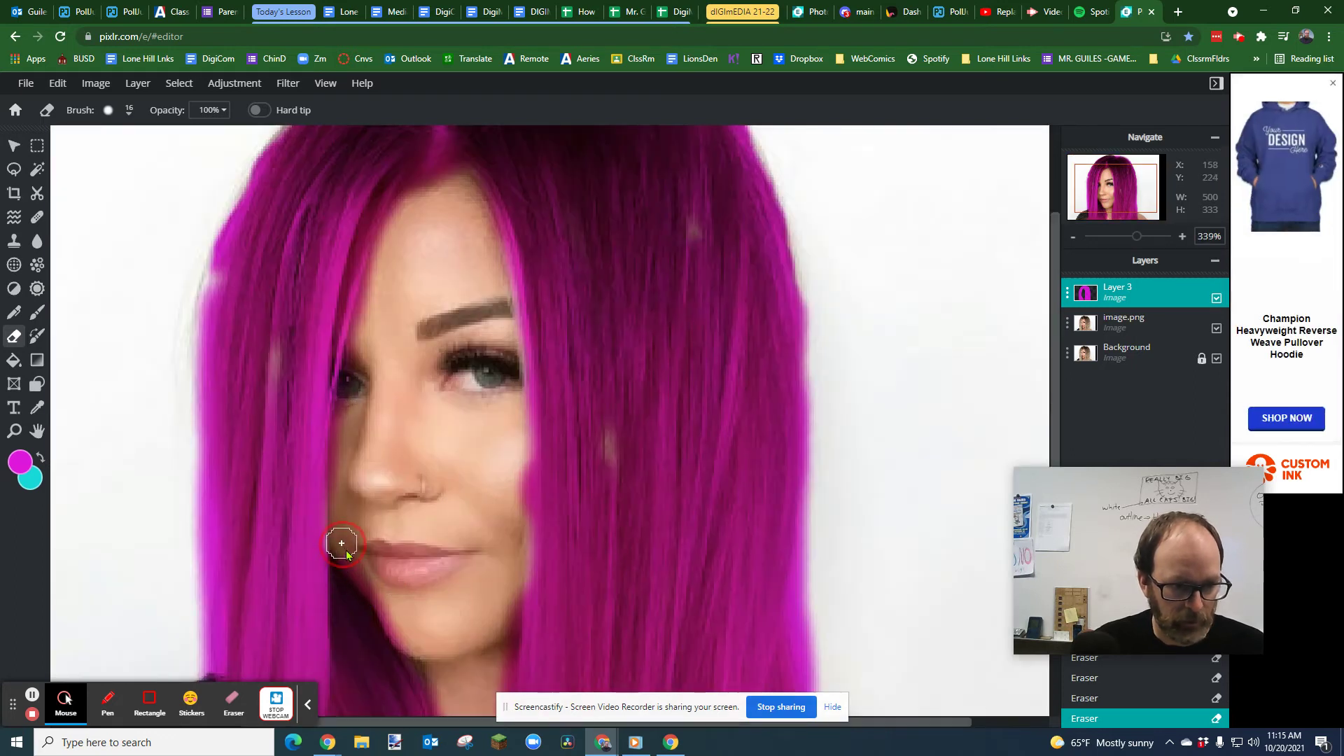
{"action": "left_click_drag", "start_coordinate": [366, 585], "coordinate": [412, 641]}
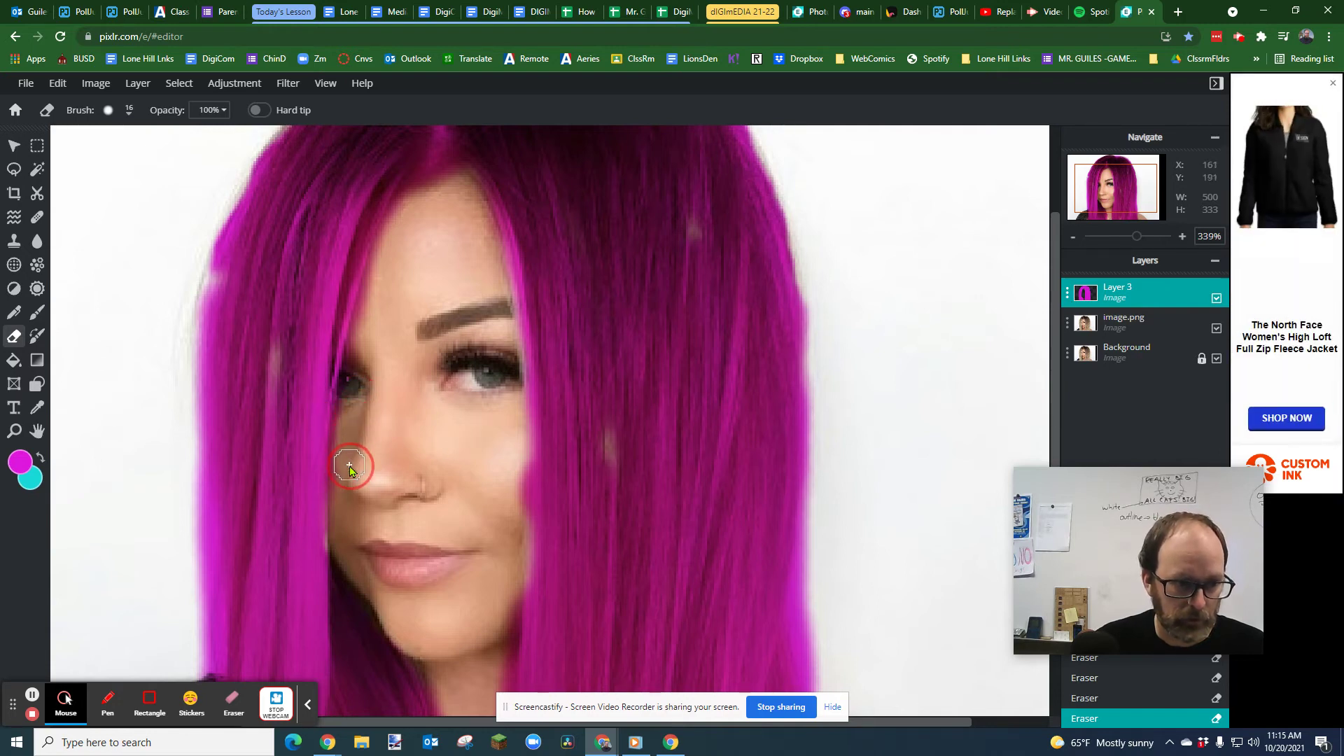
{"action": "scroll", "coordinate": [348, 429], "scroll_direction": "up", "scroll_amount": 5}
{"action": "scroll", "coordinate": [347, 429], "scroll_direction": "up", "scroll_amount": 2}
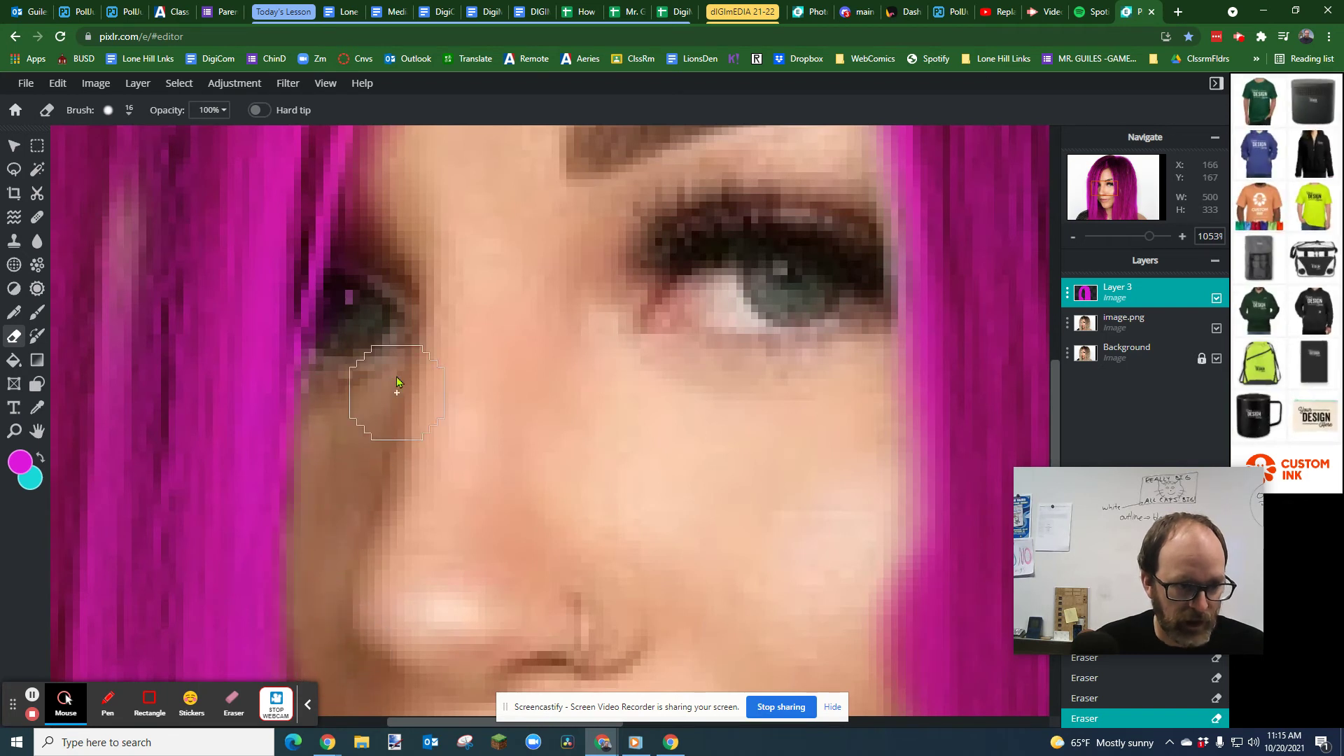
{"action": "mouse_move", "coordinate": [397, 392]}
{"action": "left_mouse_down"}
{"action": "mouse_move", "coordinate": [360, 329]}
{"action": "mouse_move", "coordinate": [360, 285]}
{"action": "mouse_move", "coordinate": [402, 209]}
{"action": "left_mouse_up"}
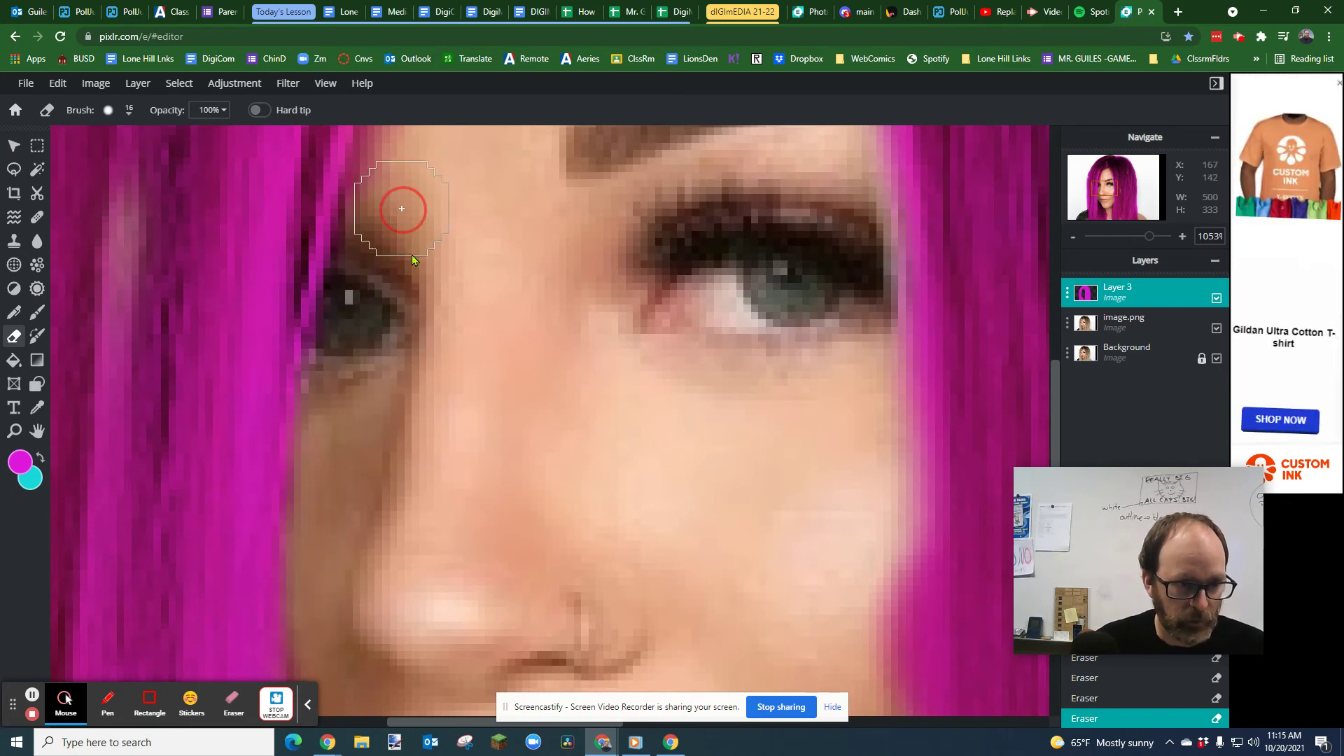
{"action": "scroll", "coordinate": [393, 335], "scroll_direction": "down", "scroll_amount": 3}
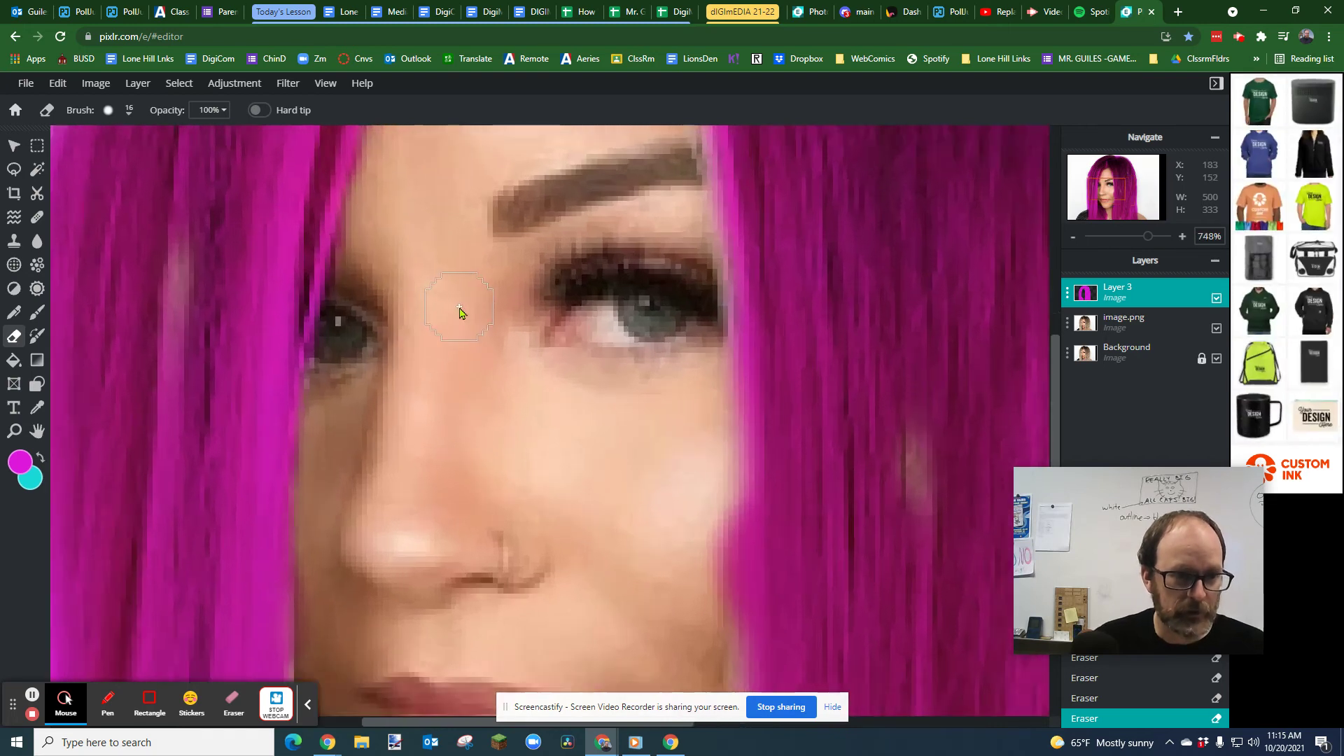
{"action": "scroll", "coordinate": [459, 309], "scroll_direction": "down", "scroll_amount": 3}
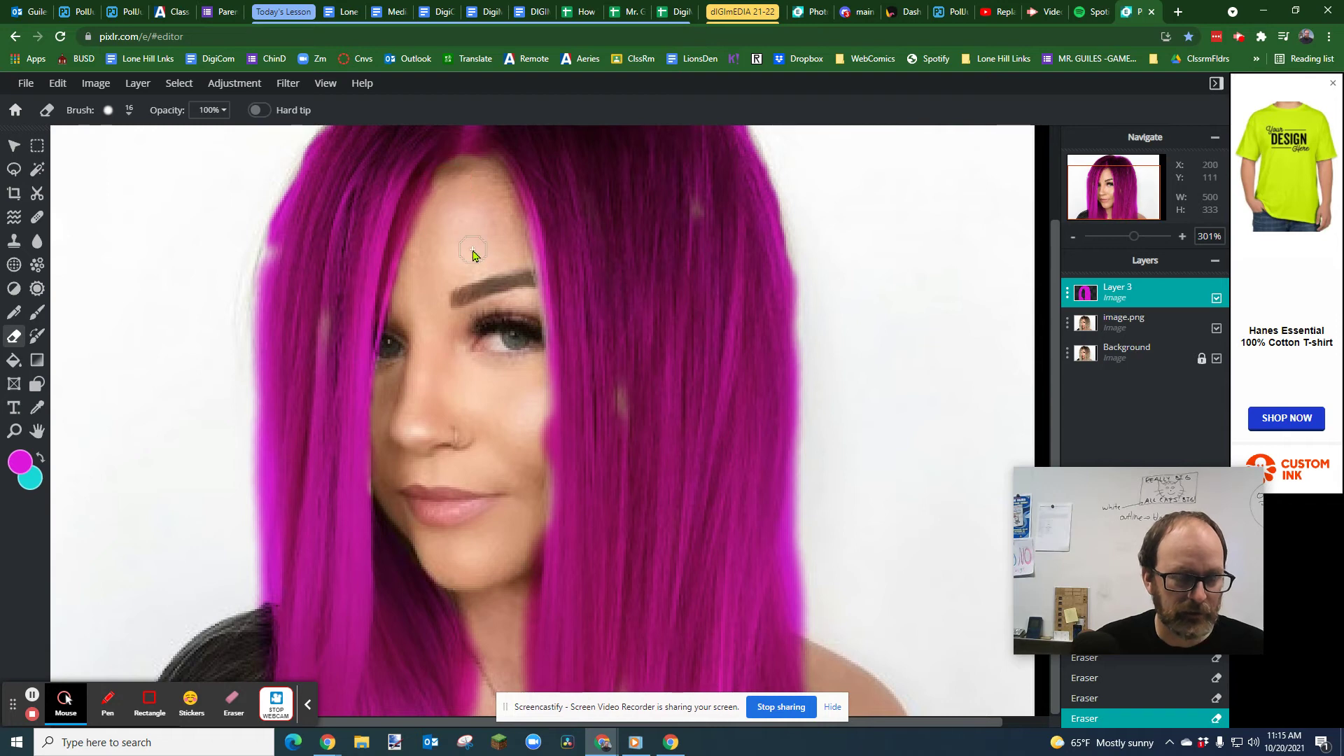
{"action": "scroll", "coordinate": [473, 254], "scroll_direction": "up", "scroll_amount": 1}
{"action": "key", "text": "ctrl+z"}
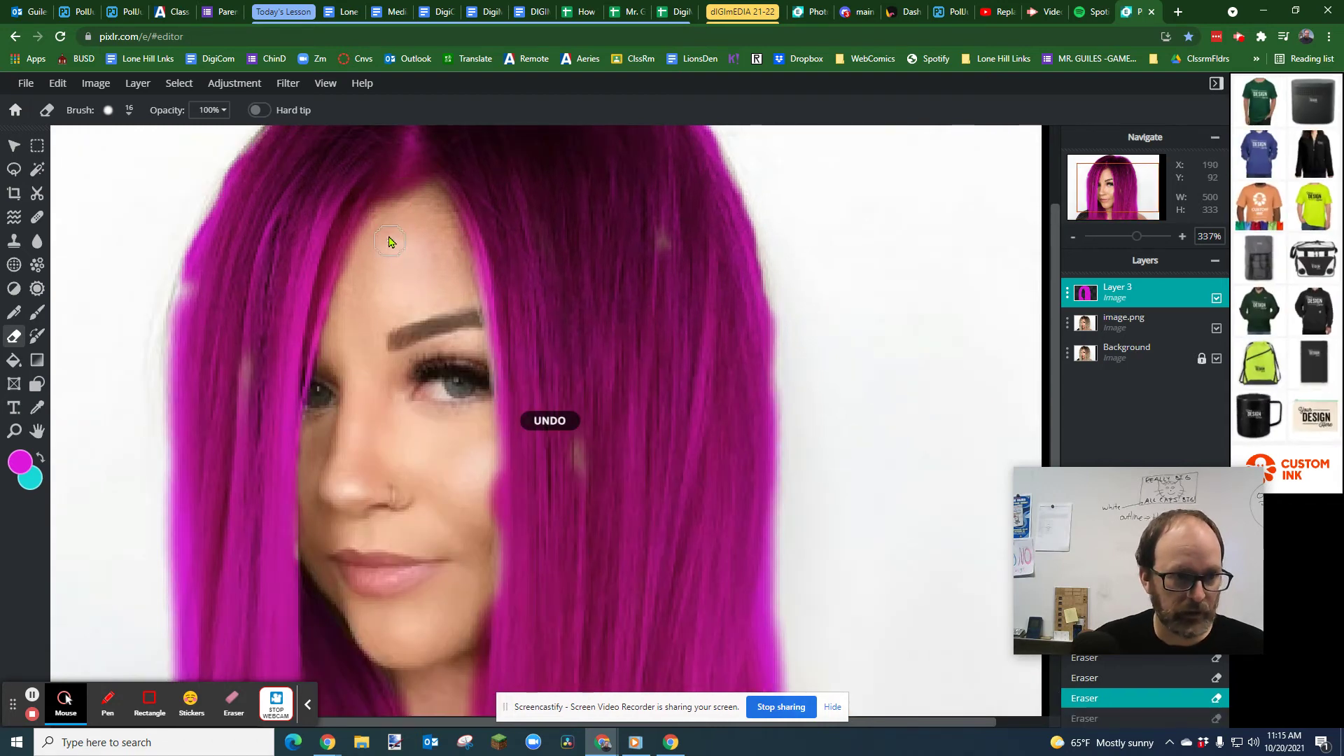
{"action": "key", "text": "ctrl+y"}
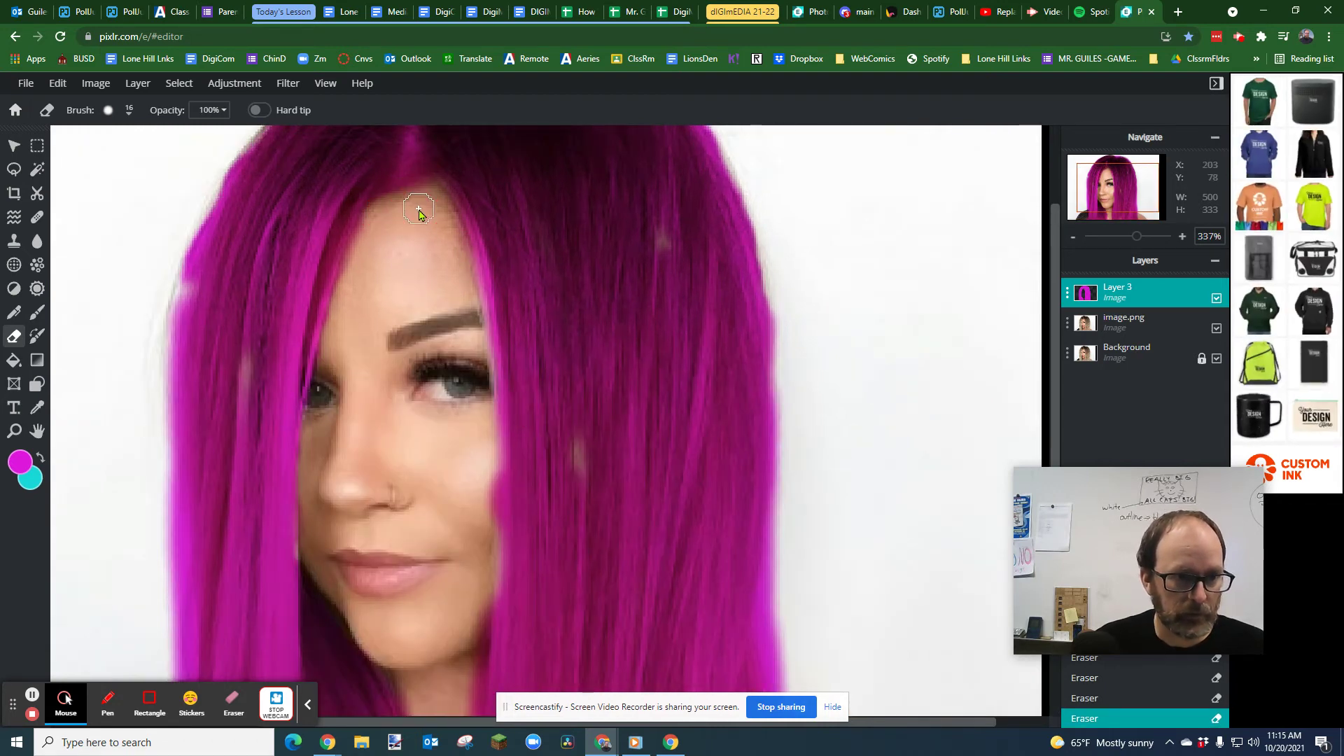
Erase magenta from the forehead, down the cheek and near the eyebrow.
{"action": "scroll", "coordinate": [420, 212], "scroll_direction": "up", "scroll_amount": 8}
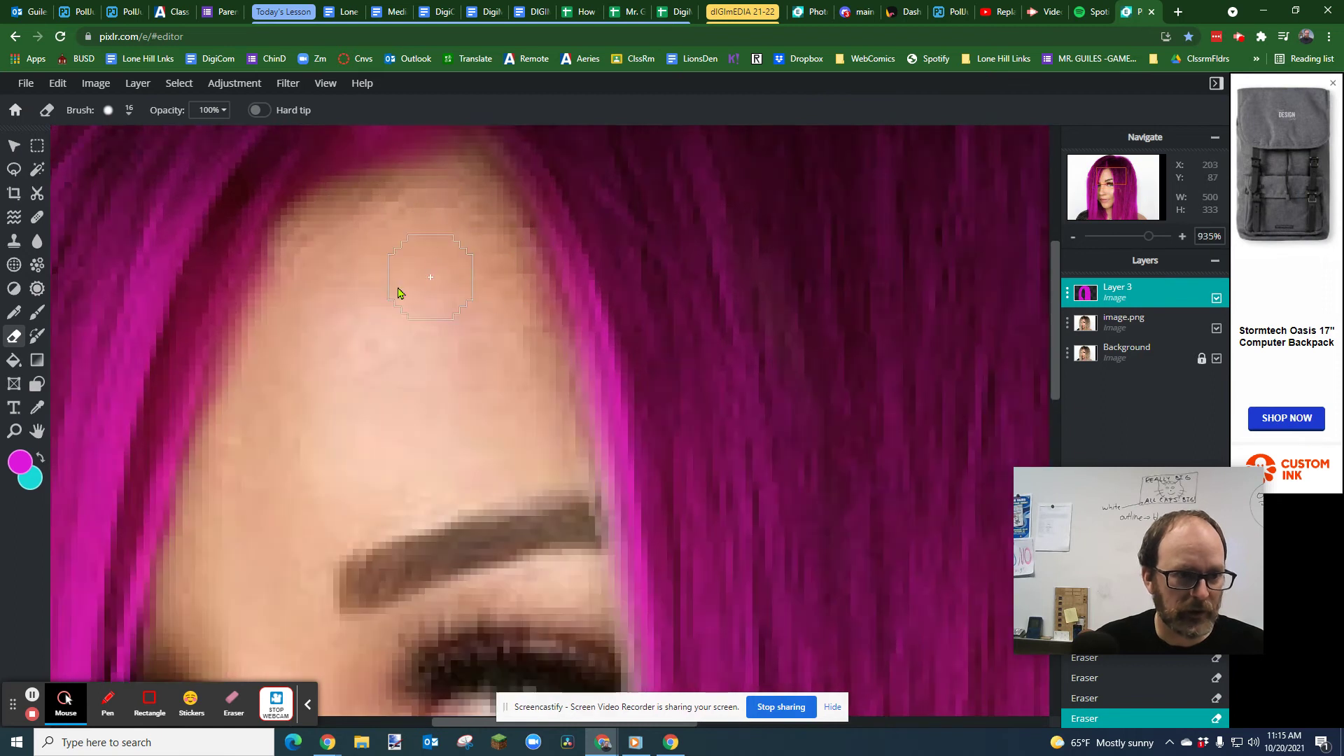
{"action": "mouse_move", "coordinate": [287, 343]}
{"action": "left_mouse_down"}
{"action": "mouse_move", "coordinate": [233, 420]}
{"action": "mouse_move", "coordinate": [289, 292]}
{"action": "mouse_move", "coordinate": [240, 459]}
{"action": "left_mouse_up"}
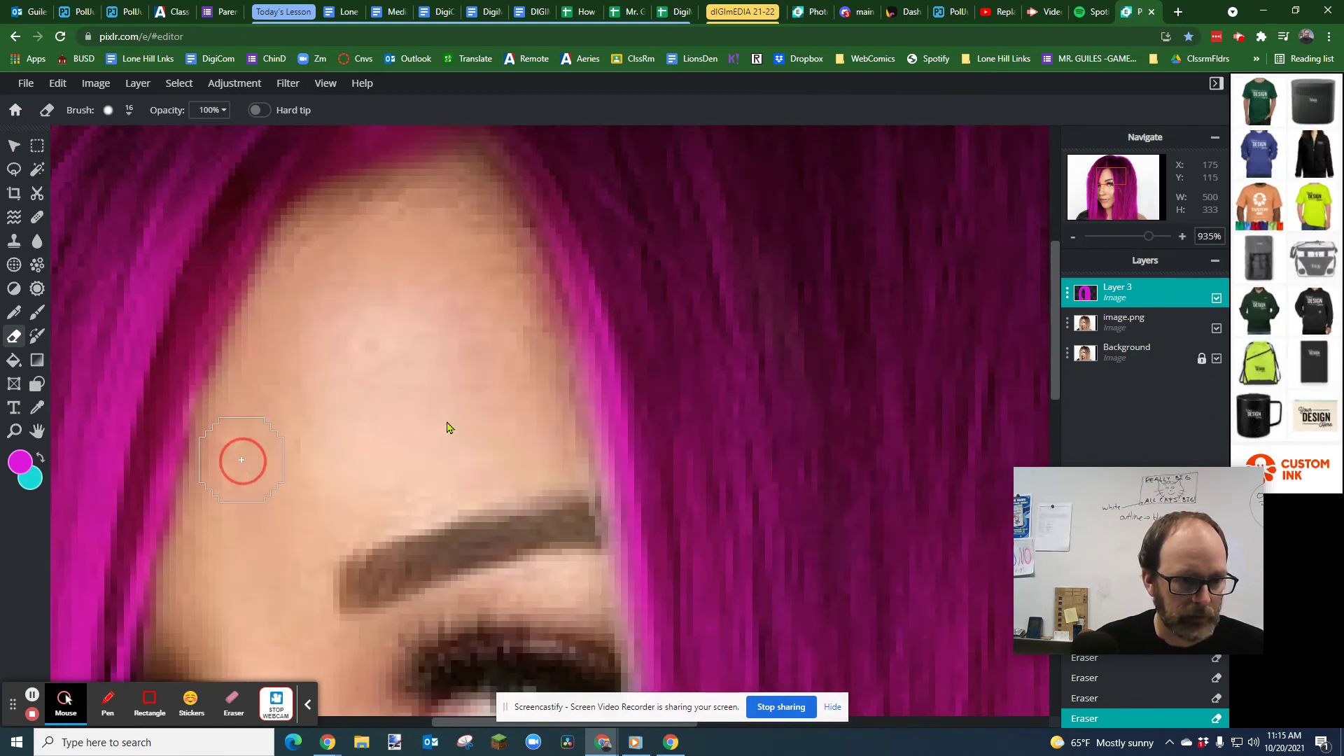
{"action": "scroll", "coordinate": [462, 417], "scroll_direction": "down", "scroll_amount": 2}
{"action": "scroll", "coordinate": [461, 416], "scroll_direction": "down", "scroll_amount": 6}
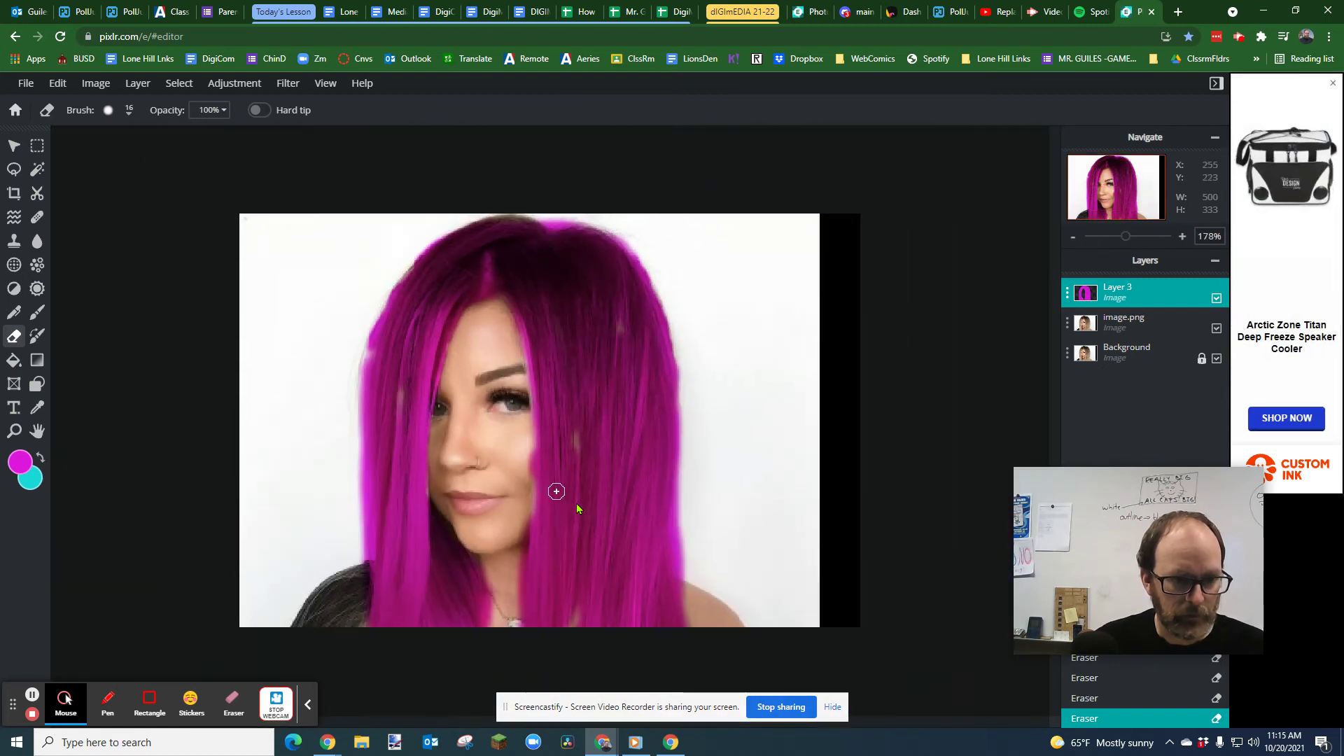
{"action": "scroll", "coordinate": [513, 467], "scroll_direction": "up", "scroll_amount": 6}
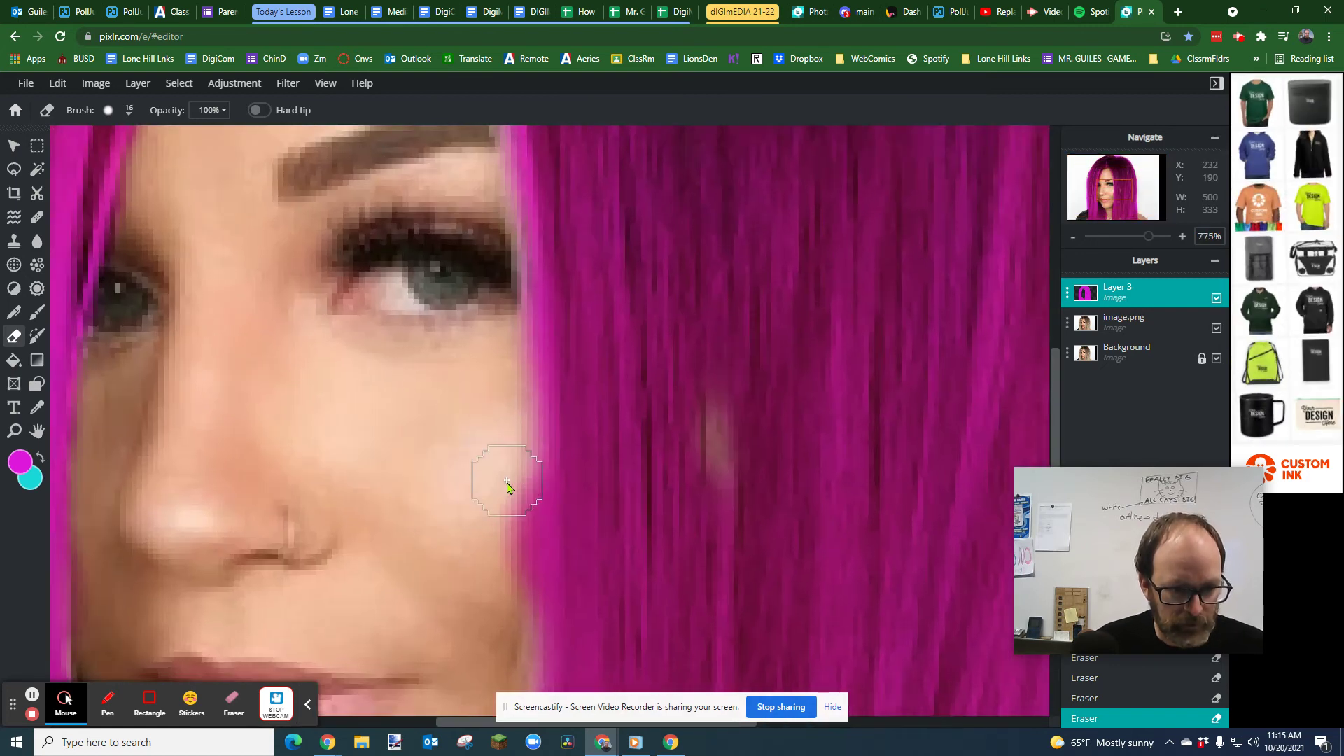
{"action": "left_click_drag", "start_coordinate": [488, 485], "coordinate": [486, 600]}
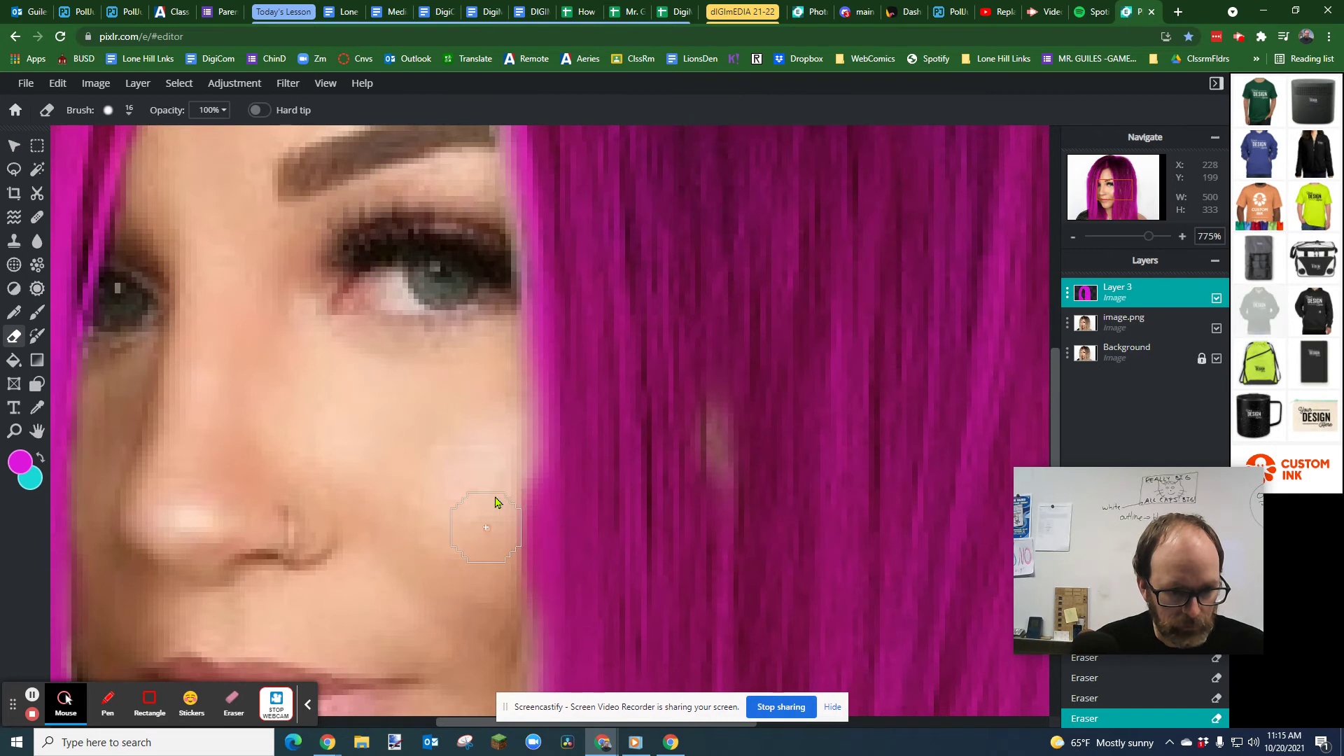
{"action": "left_click_drag", "start_coordinate": [503, 480], "coordinate": [501, 627]}
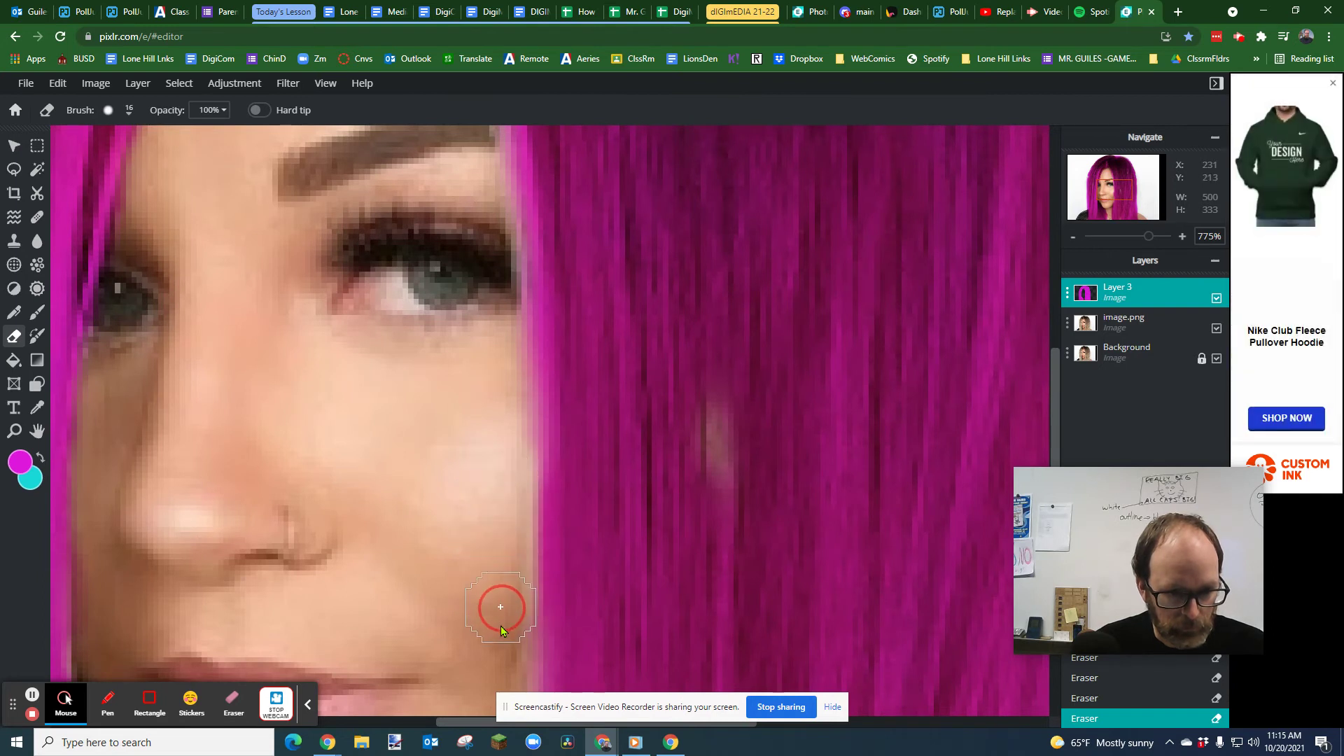
{"action": "mouse_move", "coordinate": [483, 268]}
{"action": "left_mouse_down"}
{"action": "mouse_move", "coordinate": [485, 423]}
{"action": "mouse_move", "coordinate": [492, 402]}
{"action": "mouse_move", "coordinate": [490, 338]}
{"action": "mouse_move", "coordinate": [474, 468]}
{"action": "left_mouse_up"}
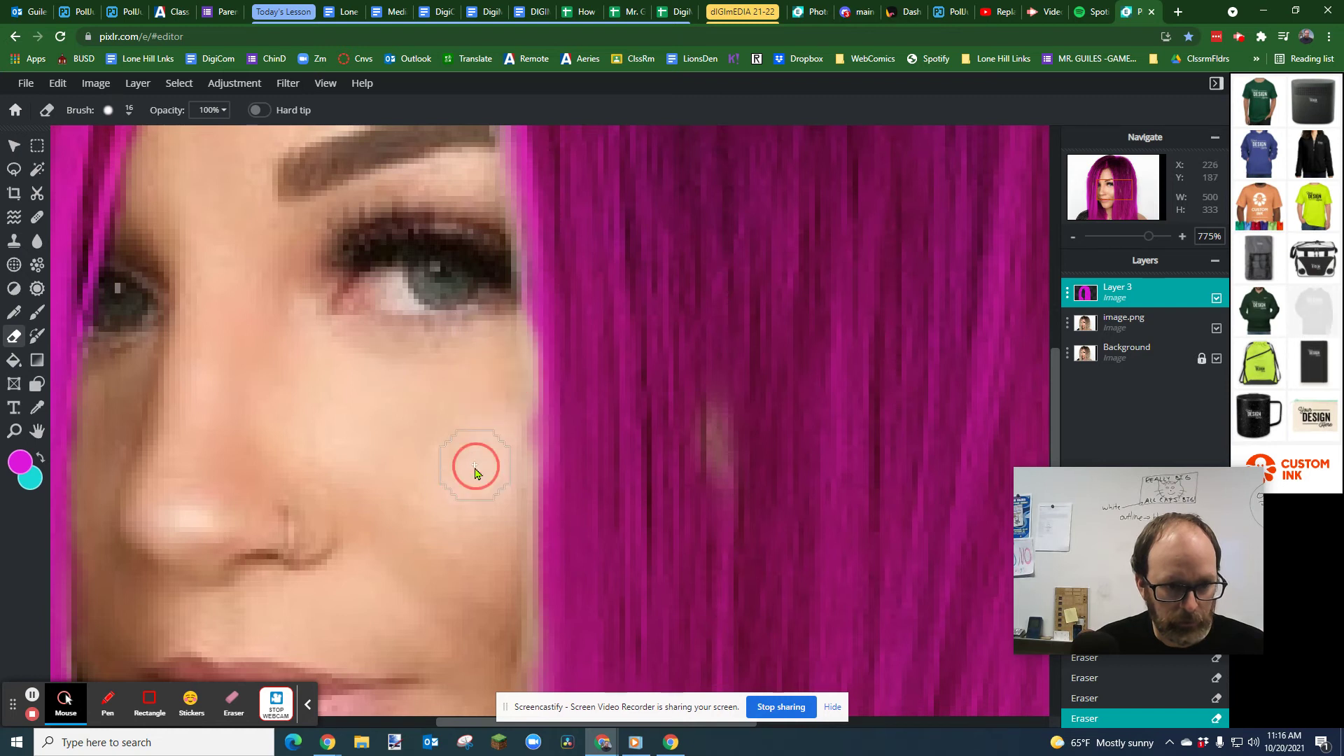
{"action": "left_click_drag", "start_coordinate": [510, 380], "coordinate": [506, 507]}
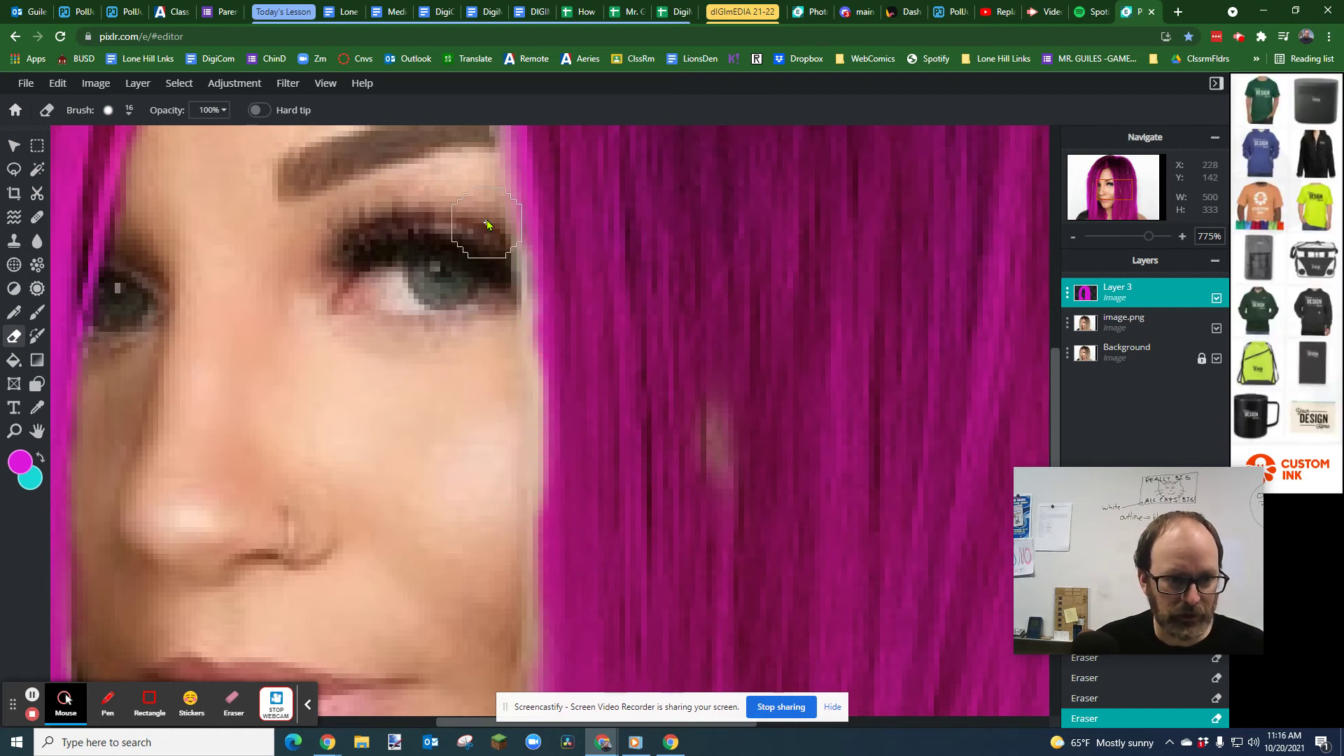
{"action": "left_click_drag", "start_coordinate": [487, 189], "coordinate": [480, 165]}
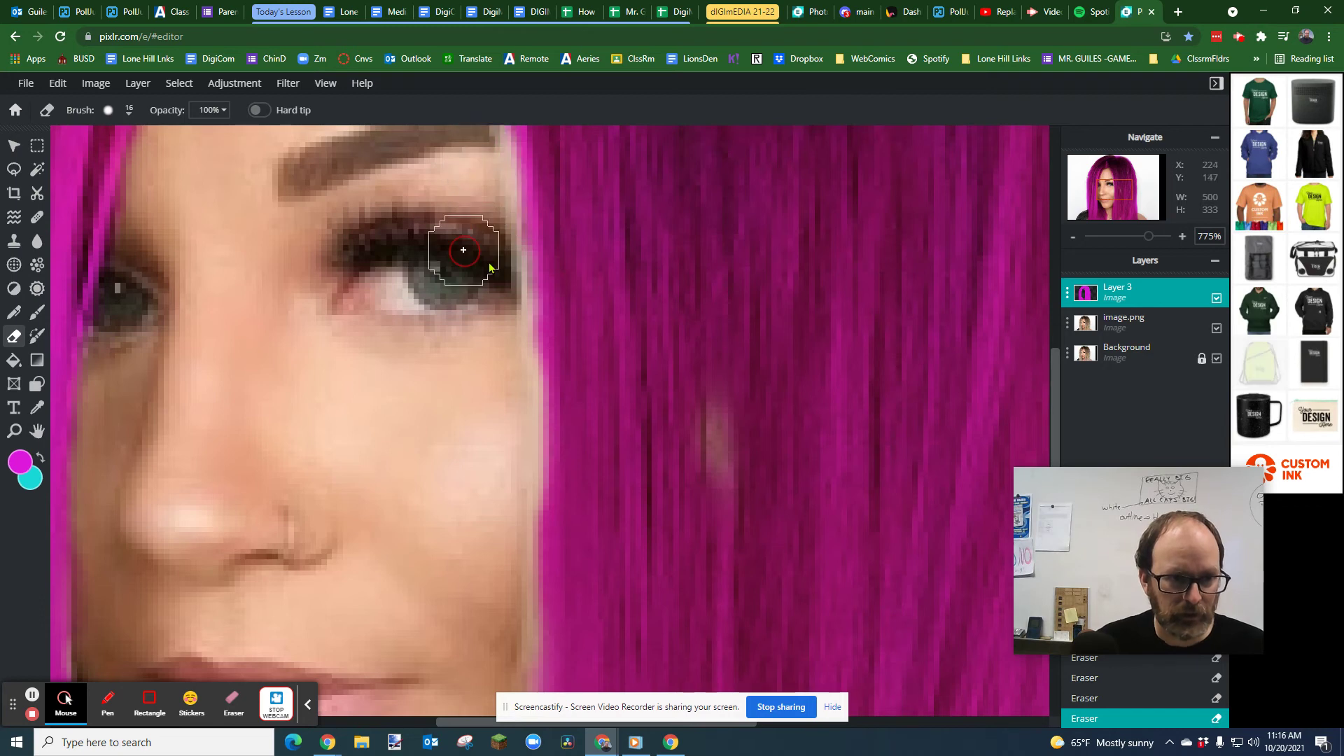
{"action": "scroll", "coordinate": [495, 264], "scroll_direction": "down", "scroll_amount": 2}
{"action": "scroll", "coordinate": [489, 263], "scroll_direction": "down", "scroll_amount": 5}
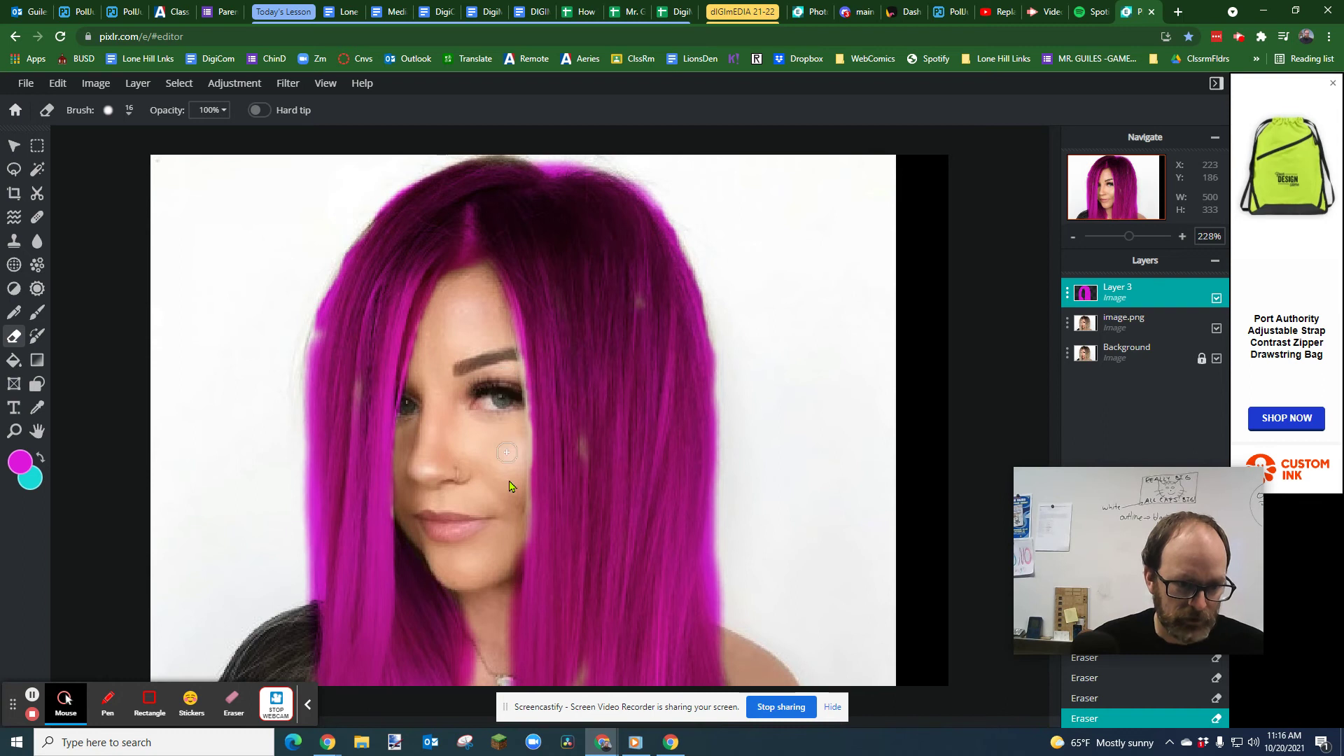
{"action": "scroll", "coordinate": [662, 498], "scroll_direction": "down", "scroll_amount": 3}
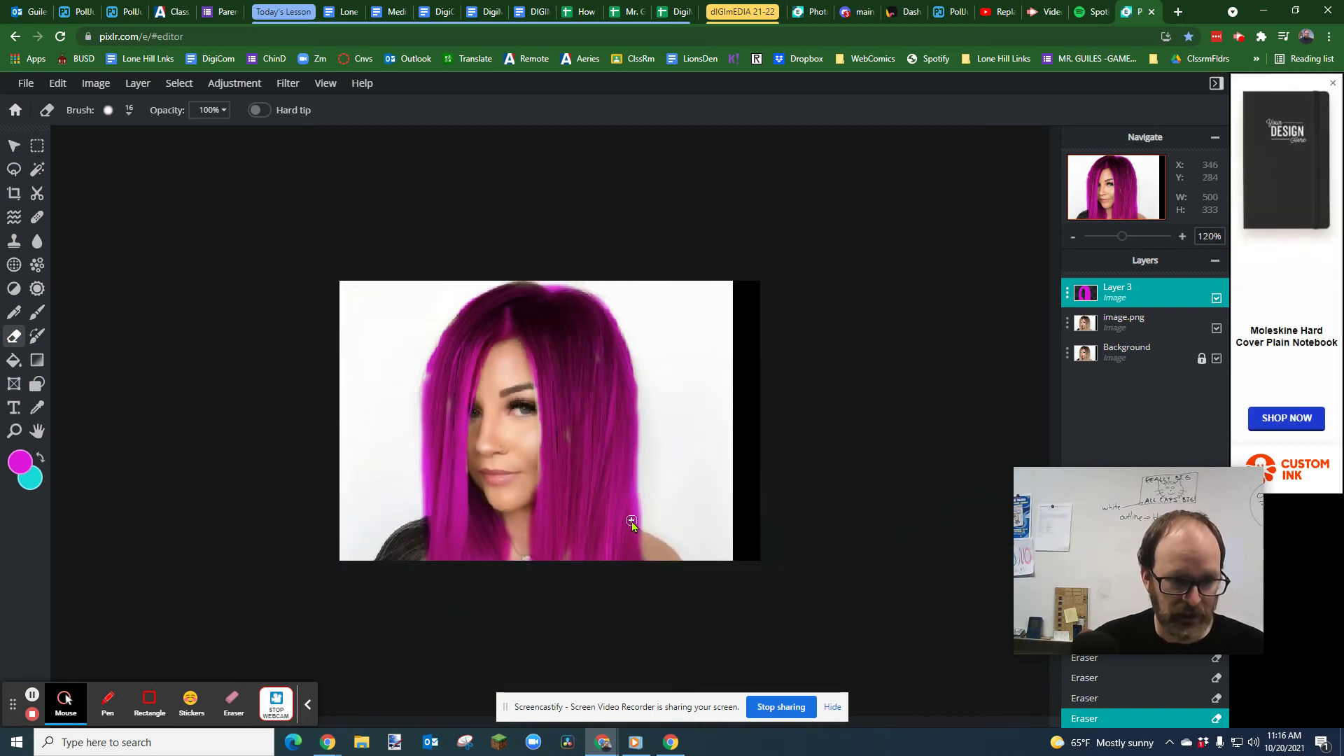
Toggle Layer 3's visibility three times to compare, then open its layer settings.
{"action": "left_click", "coordinate": [1218, 298]}
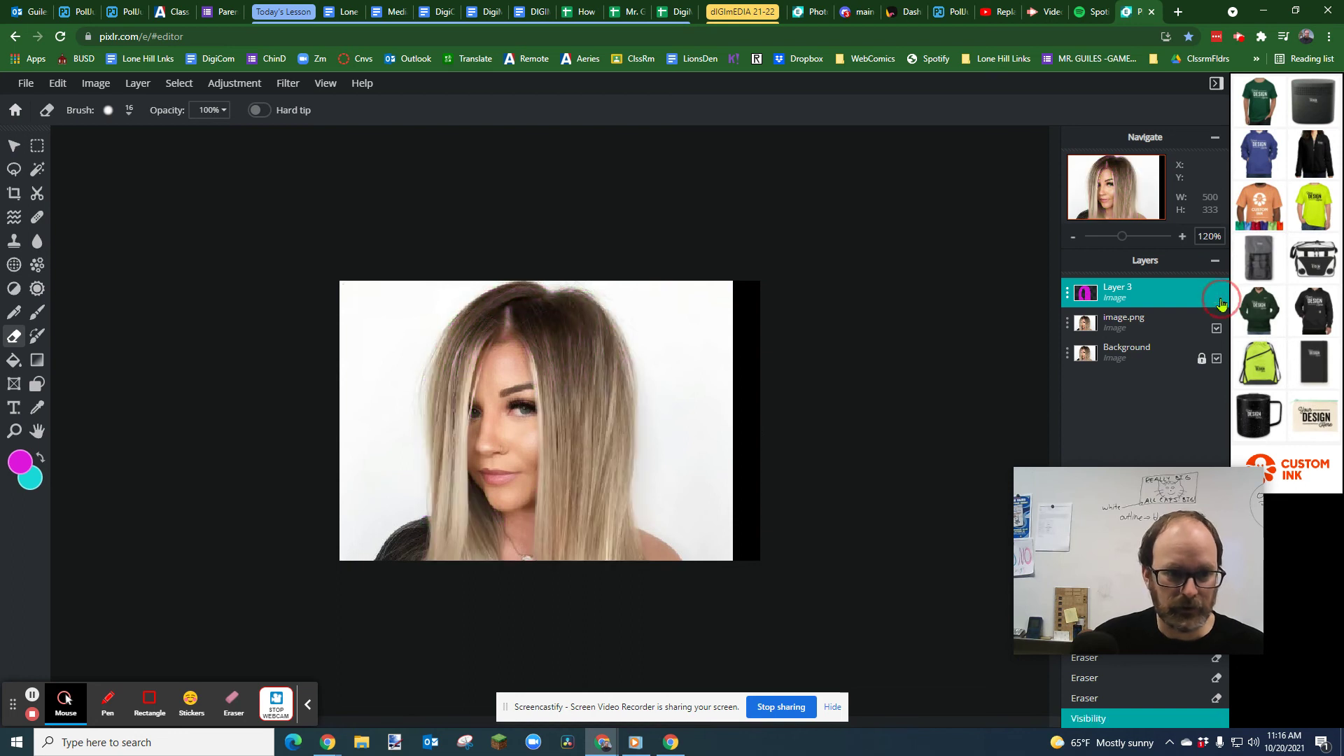
{"action": "left_click", "coordinate": [1218, 299]}
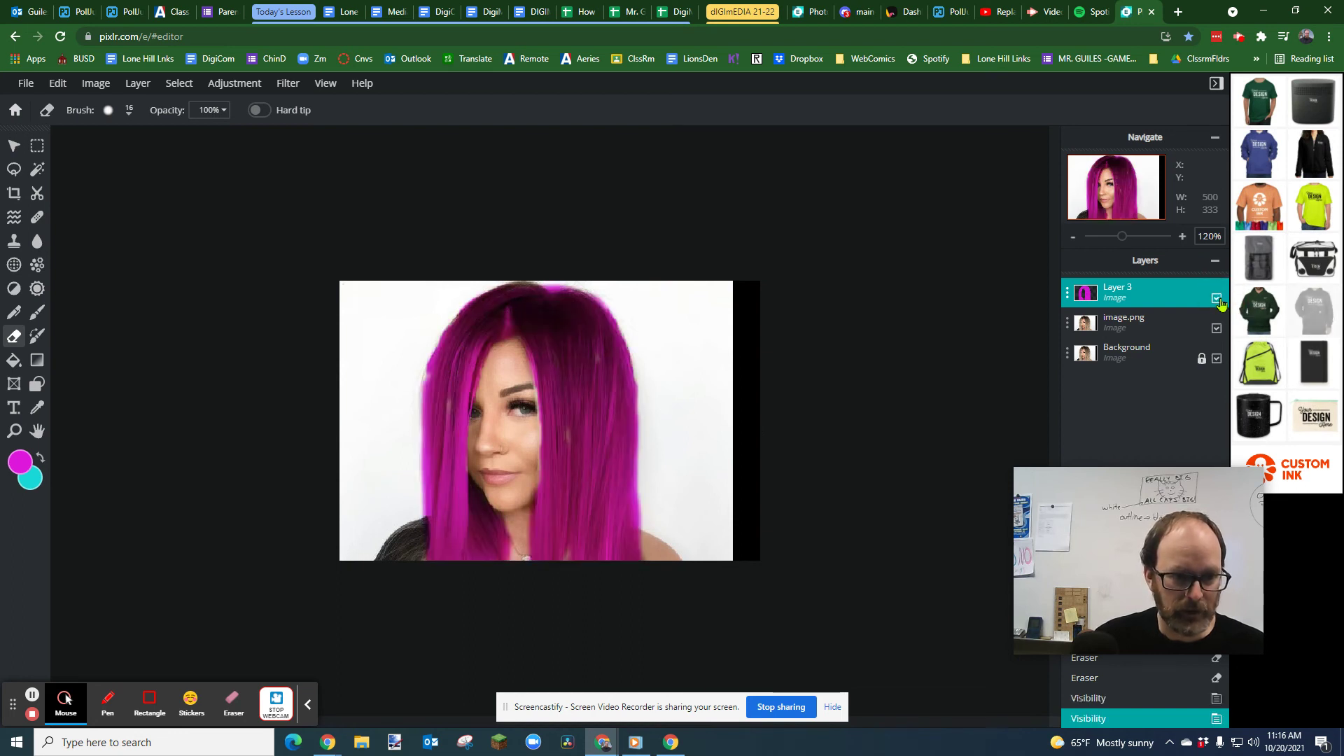
{"action": "left_click", "coordinate": [1217, 299]}
{"action": "left_click", "coordinate": [1217, 298]}
{"action": "left_click", "coordinate": [1217, 299]}
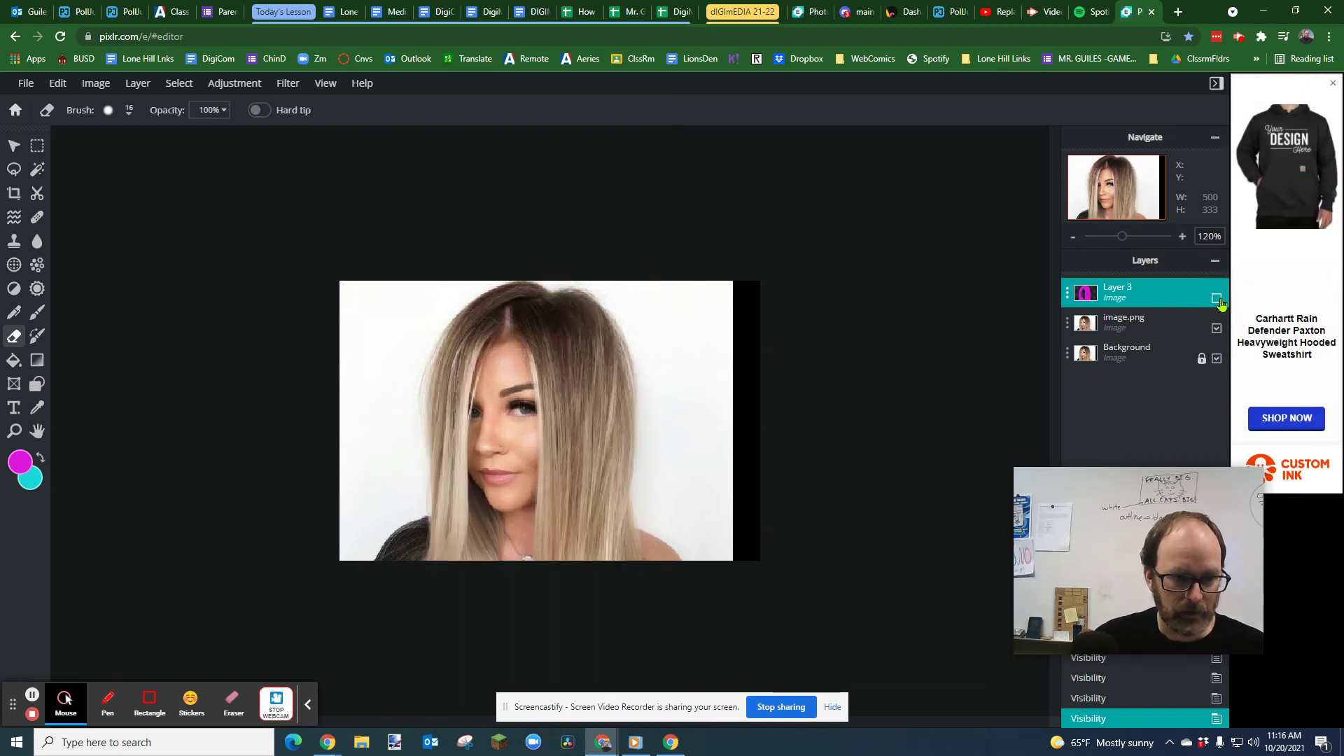
{"action": "left_click", "coordinate": [1218, 299]}
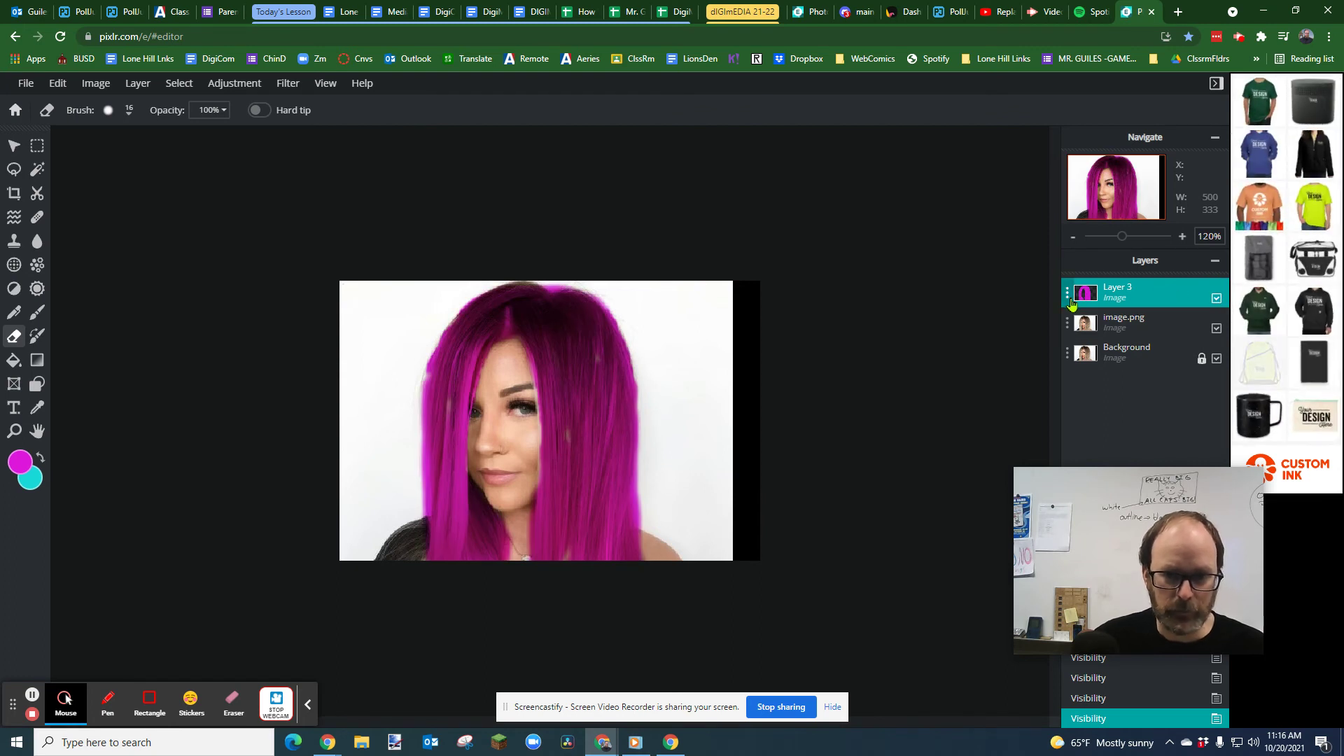
{"action": "left_click", "coordinate": [1069, 298]}
Preview Layer 3 in the Screen, Lighter, Overlay and Darken blend modes.
{"action": "left_click", "coordinate": [1061, 352]}
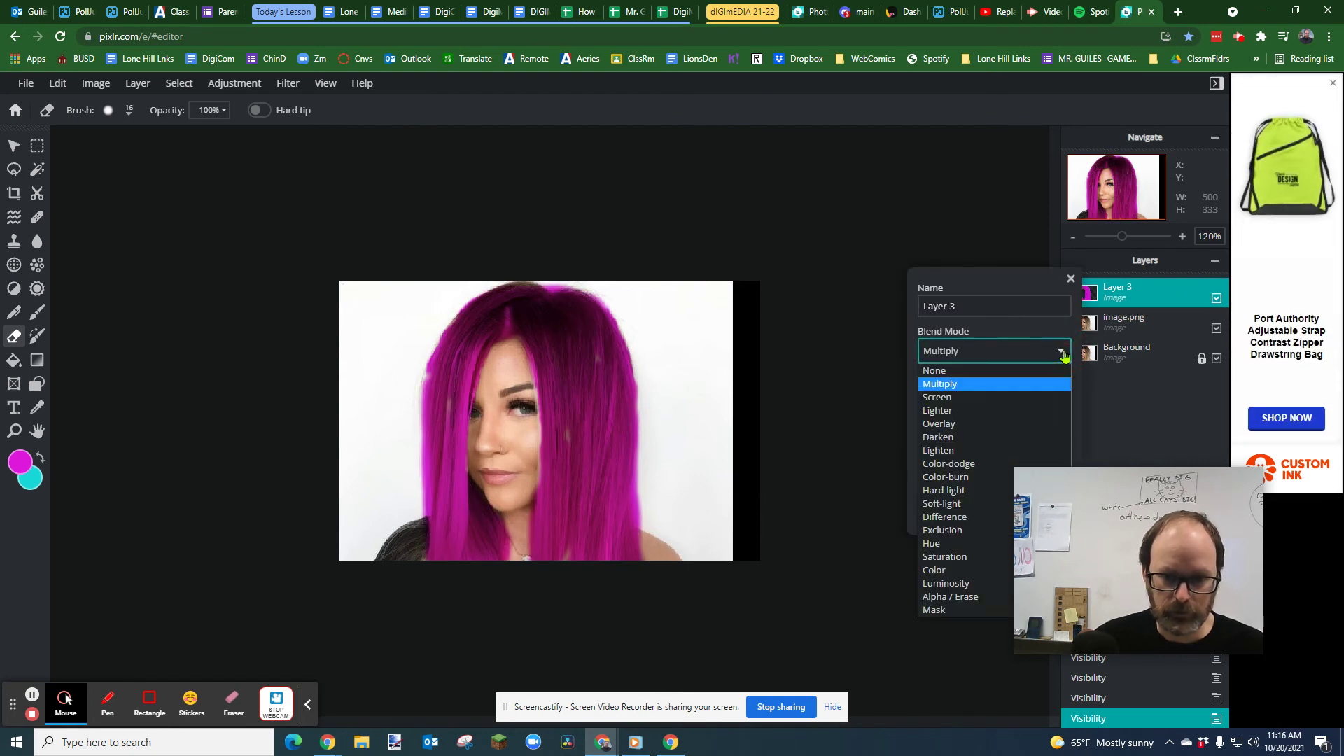
{"action": "left_click", "coordinate": [1006, 396]}
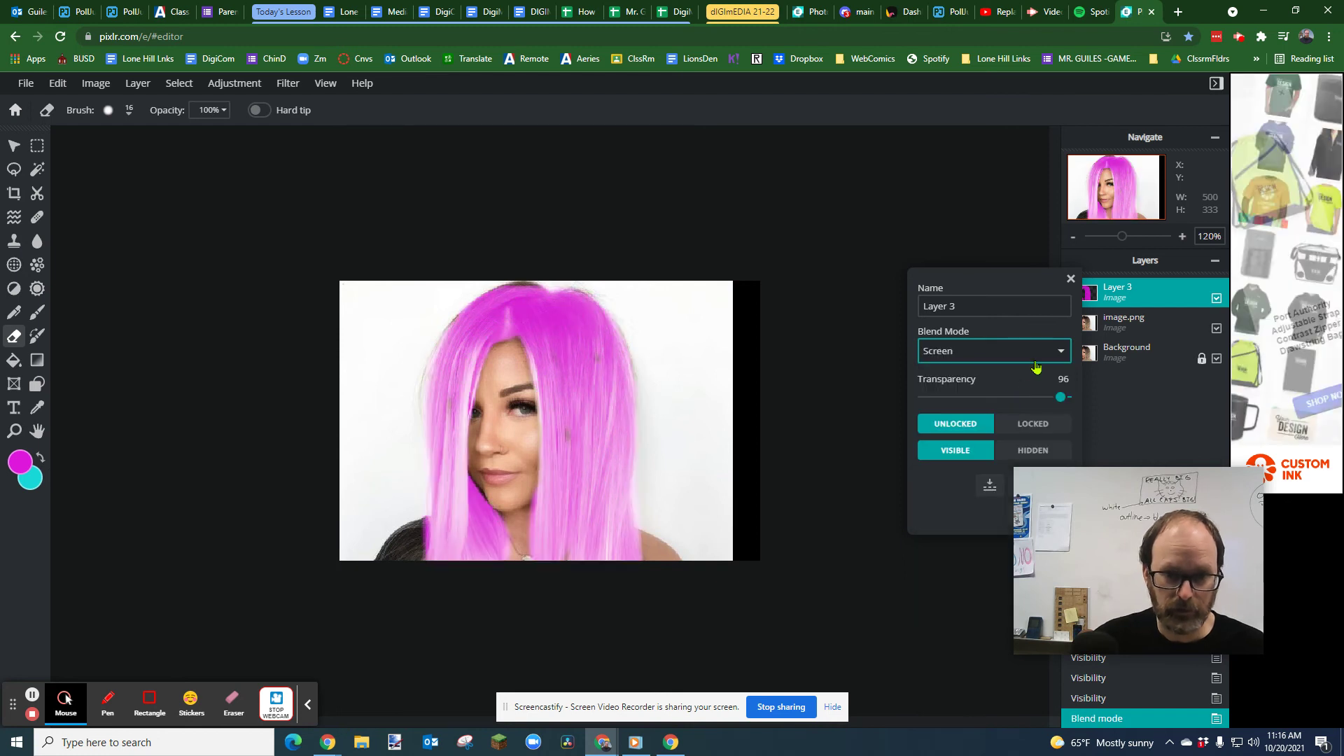
{"action": "left_click", "coordinate": [1064, 352]}
{"action": "left_click", "coordinate": [1005, 397]}
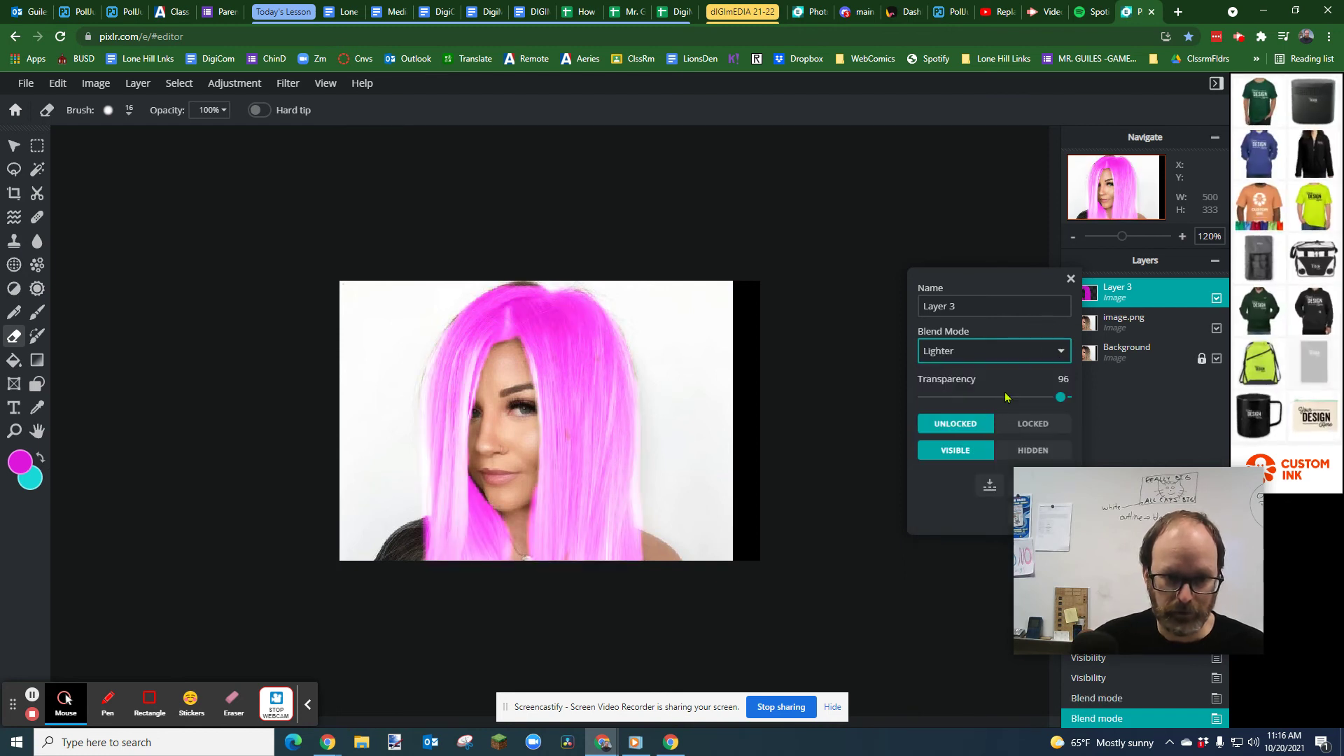
{"action": "left_click", "coordinate": [1055, 354]}
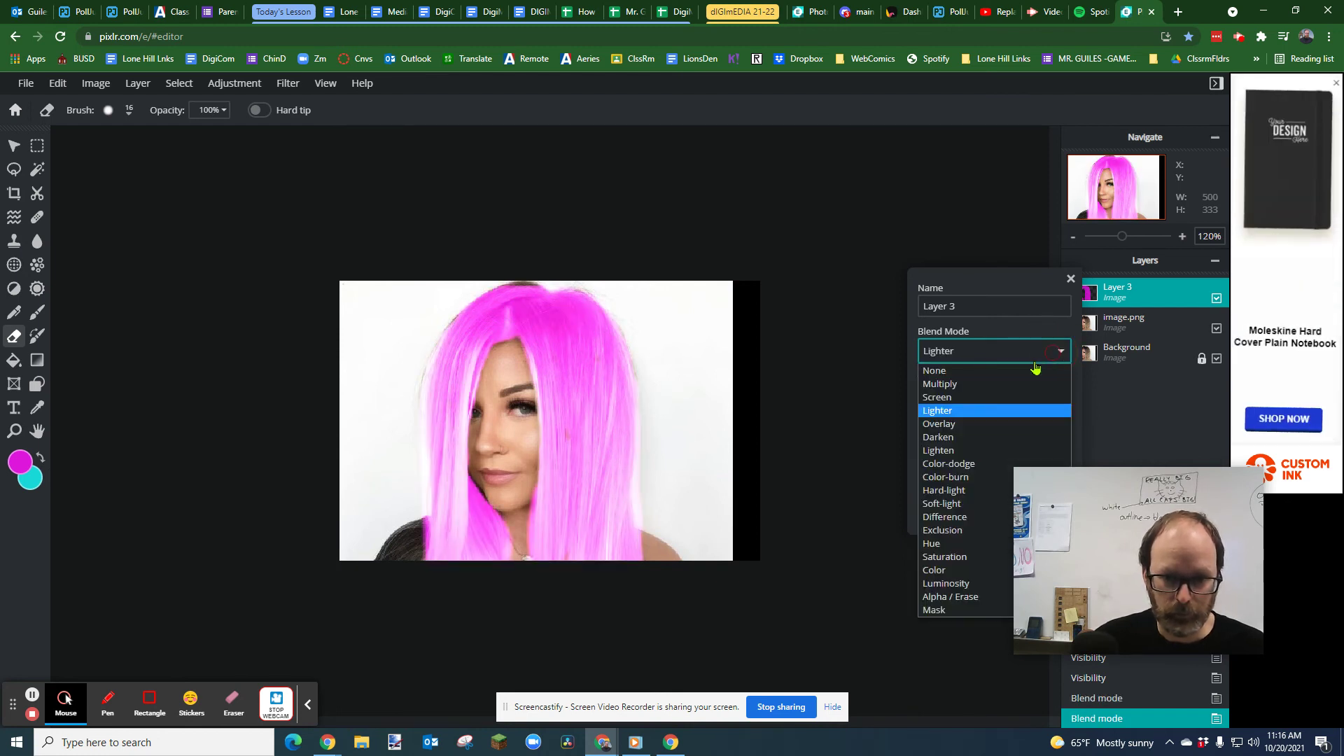
{"action": "left_click", "coordinate": [993, 419]}
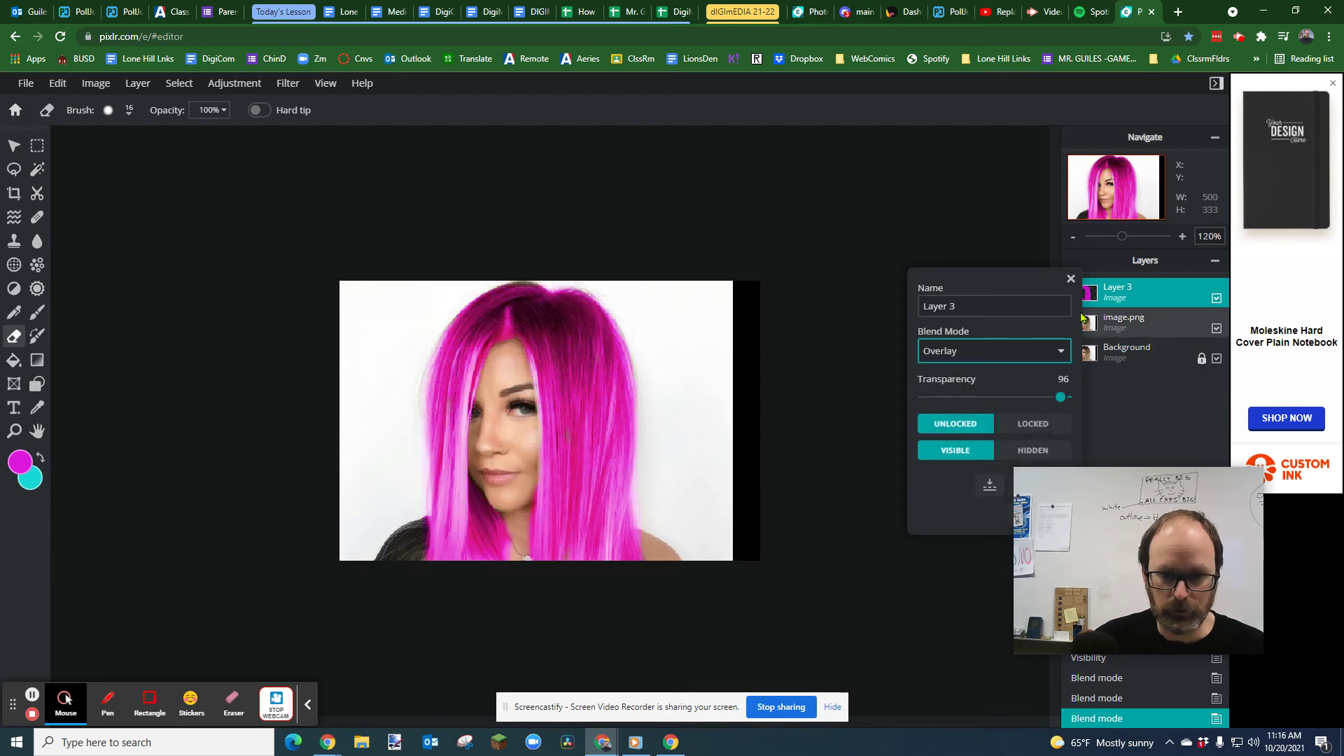
{"action": "left_click", "coordinate": [1059, 357]}
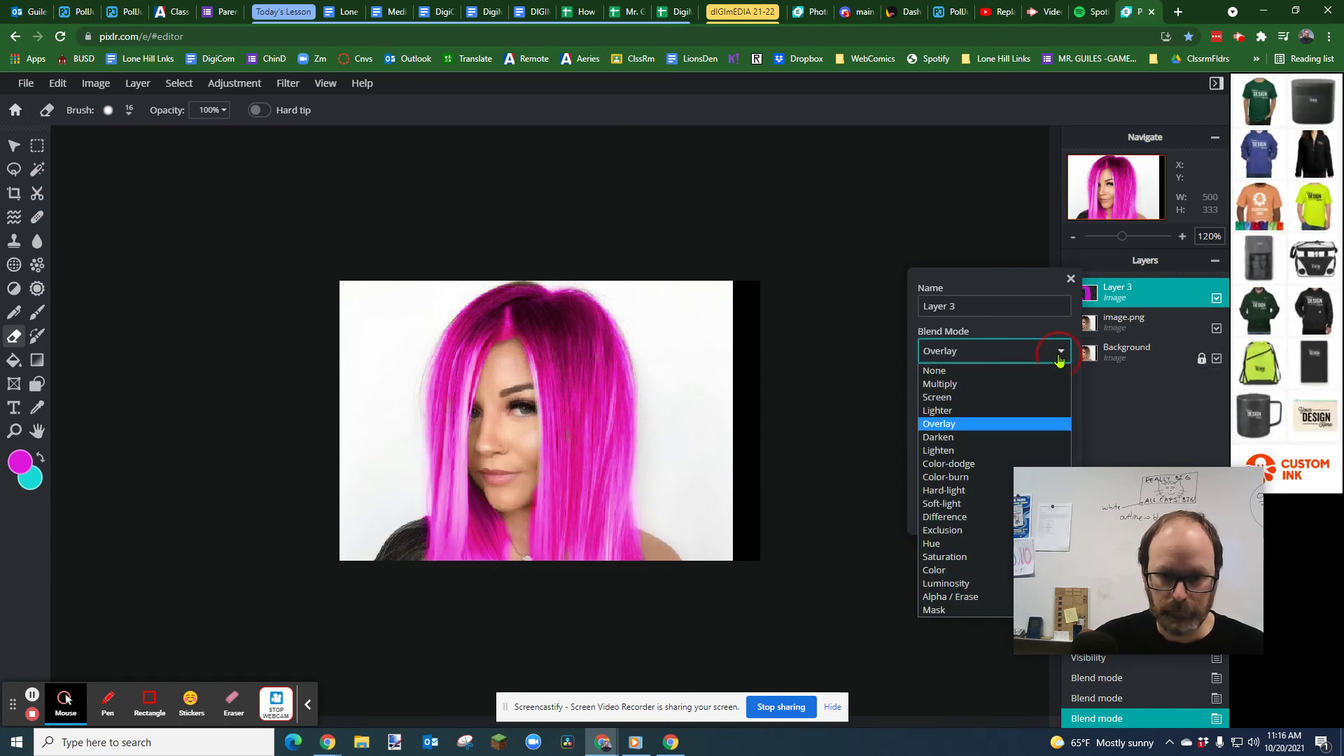
{"action": "left_click", "coordinate": [1001, 438]}
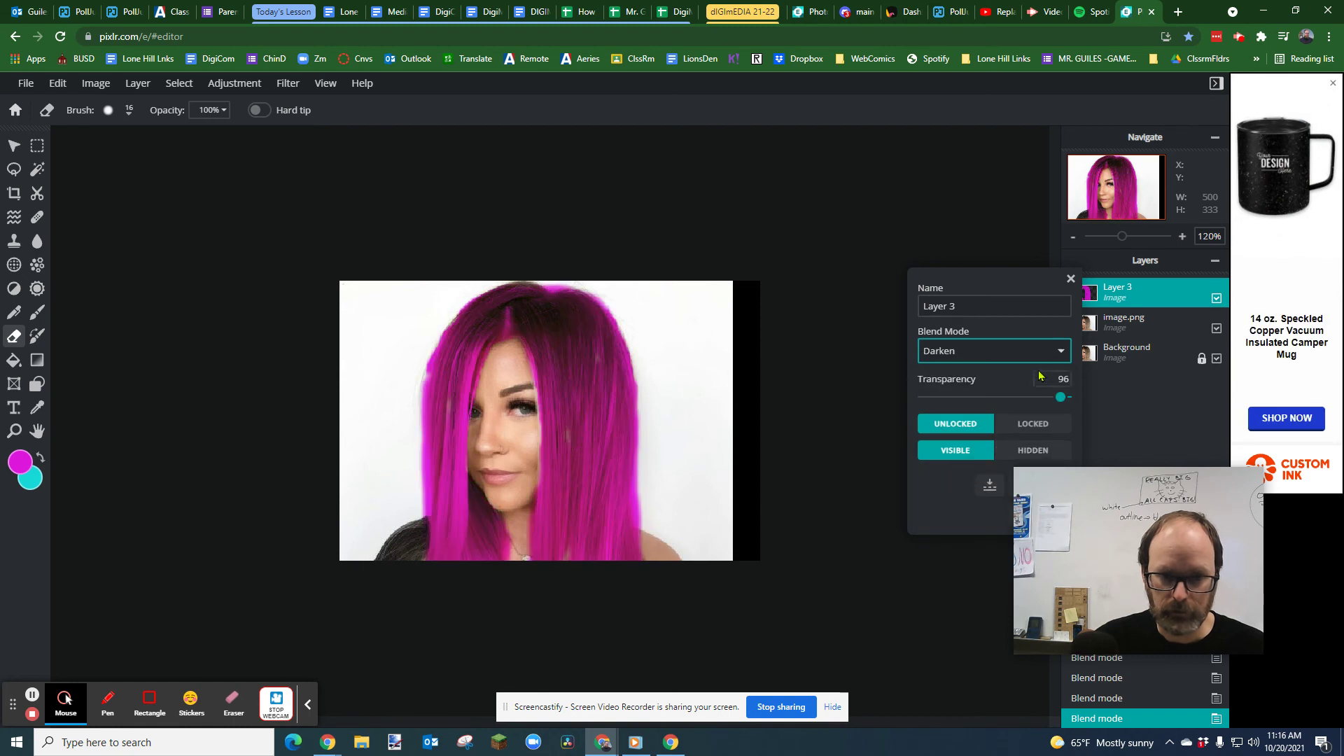
Try Color-dodge, then settle on Soft-light as Layer 3's blend mode.
{"action": "left_click", "coordinate": [1061, 357]}
{"action": "left_click", "coordinate": [1028, 459]}
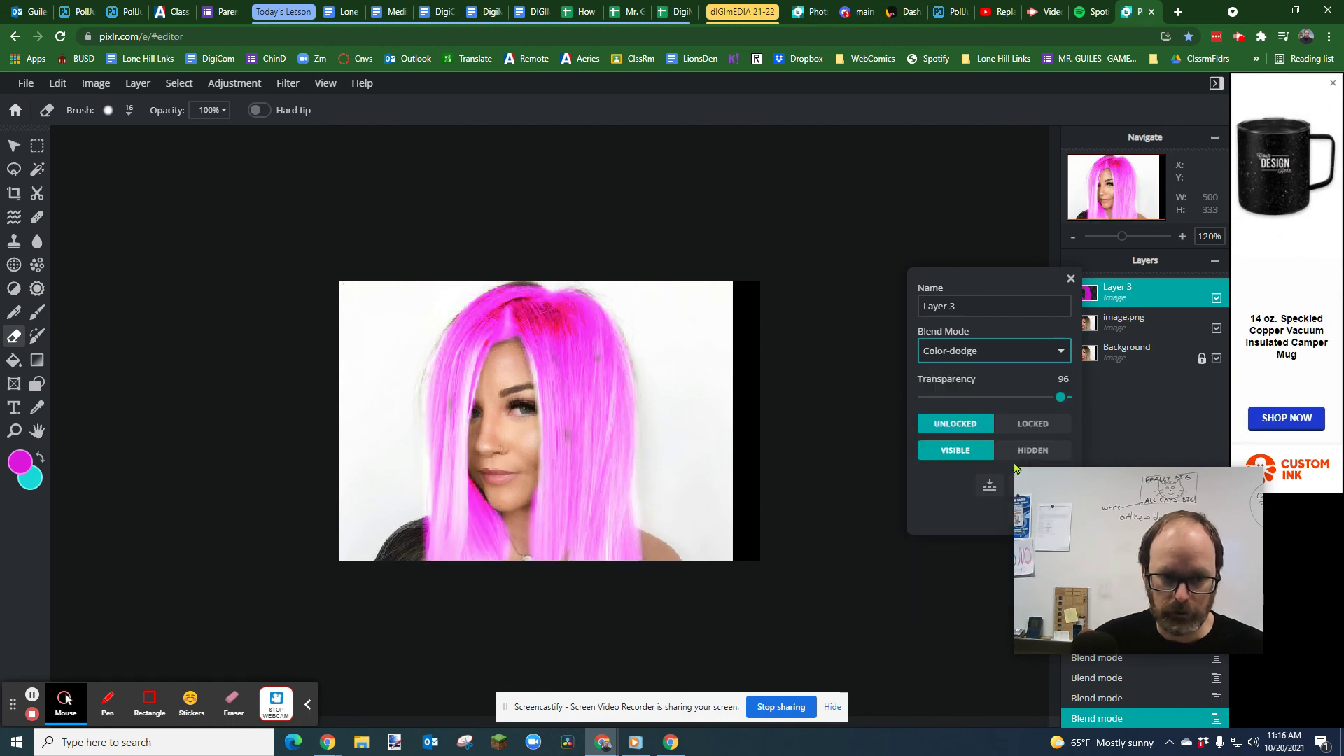
{"action": "left_click", "coordinate": [1059, 352]}
{"action": "left_click", "coordinate": [1019, 506]}
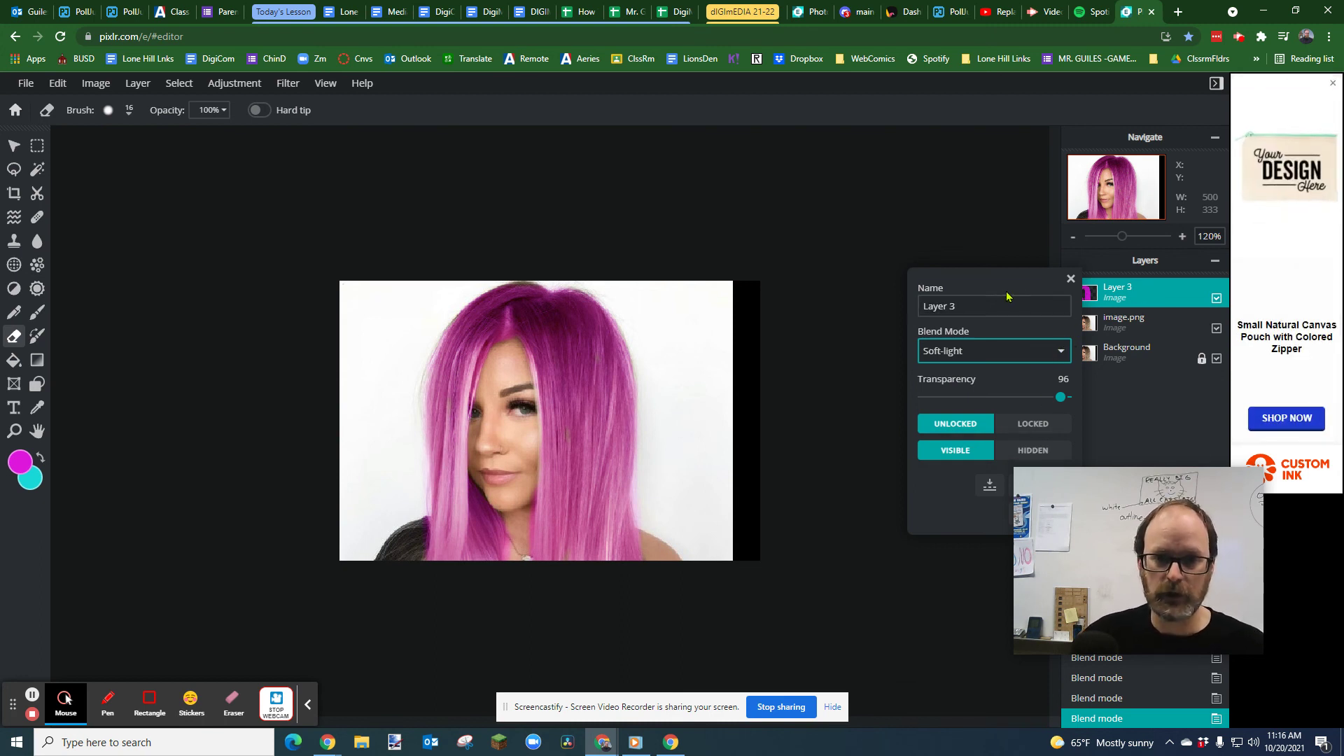
{"action": "left_click", "coordinate": [966, 237]}
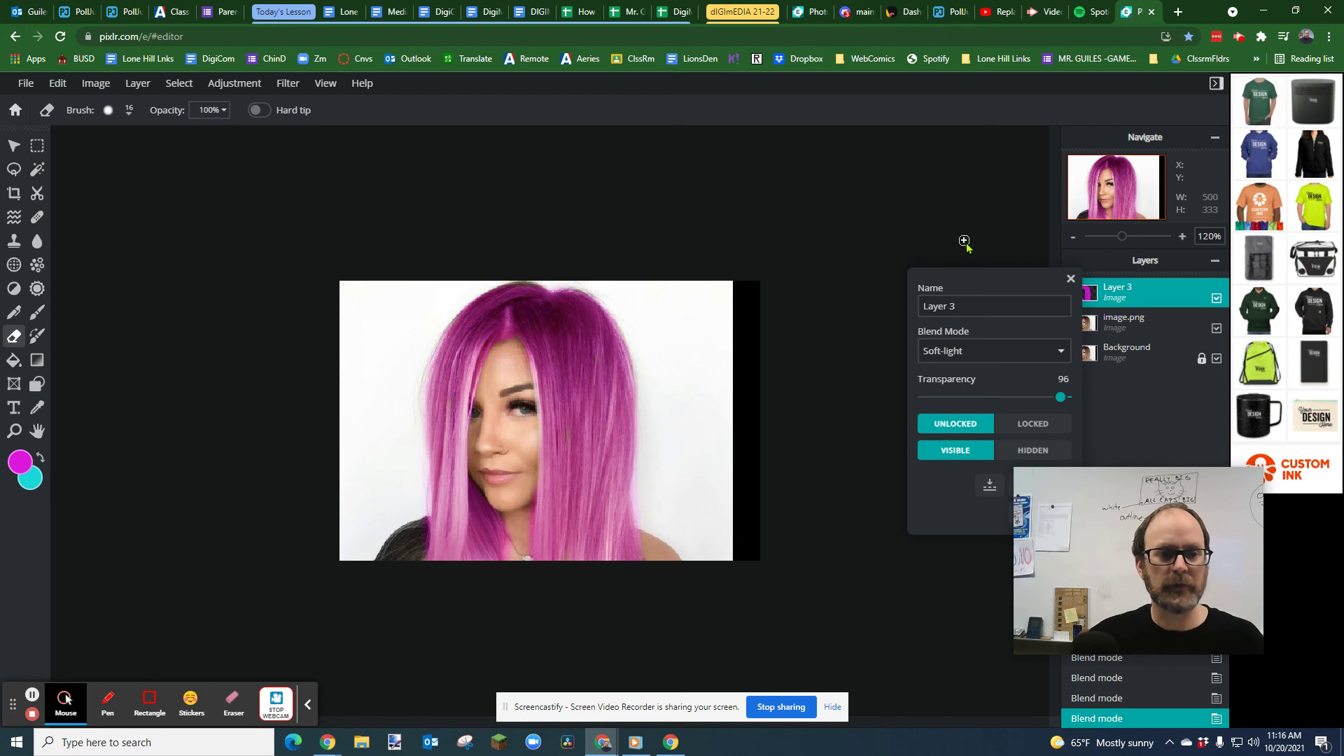